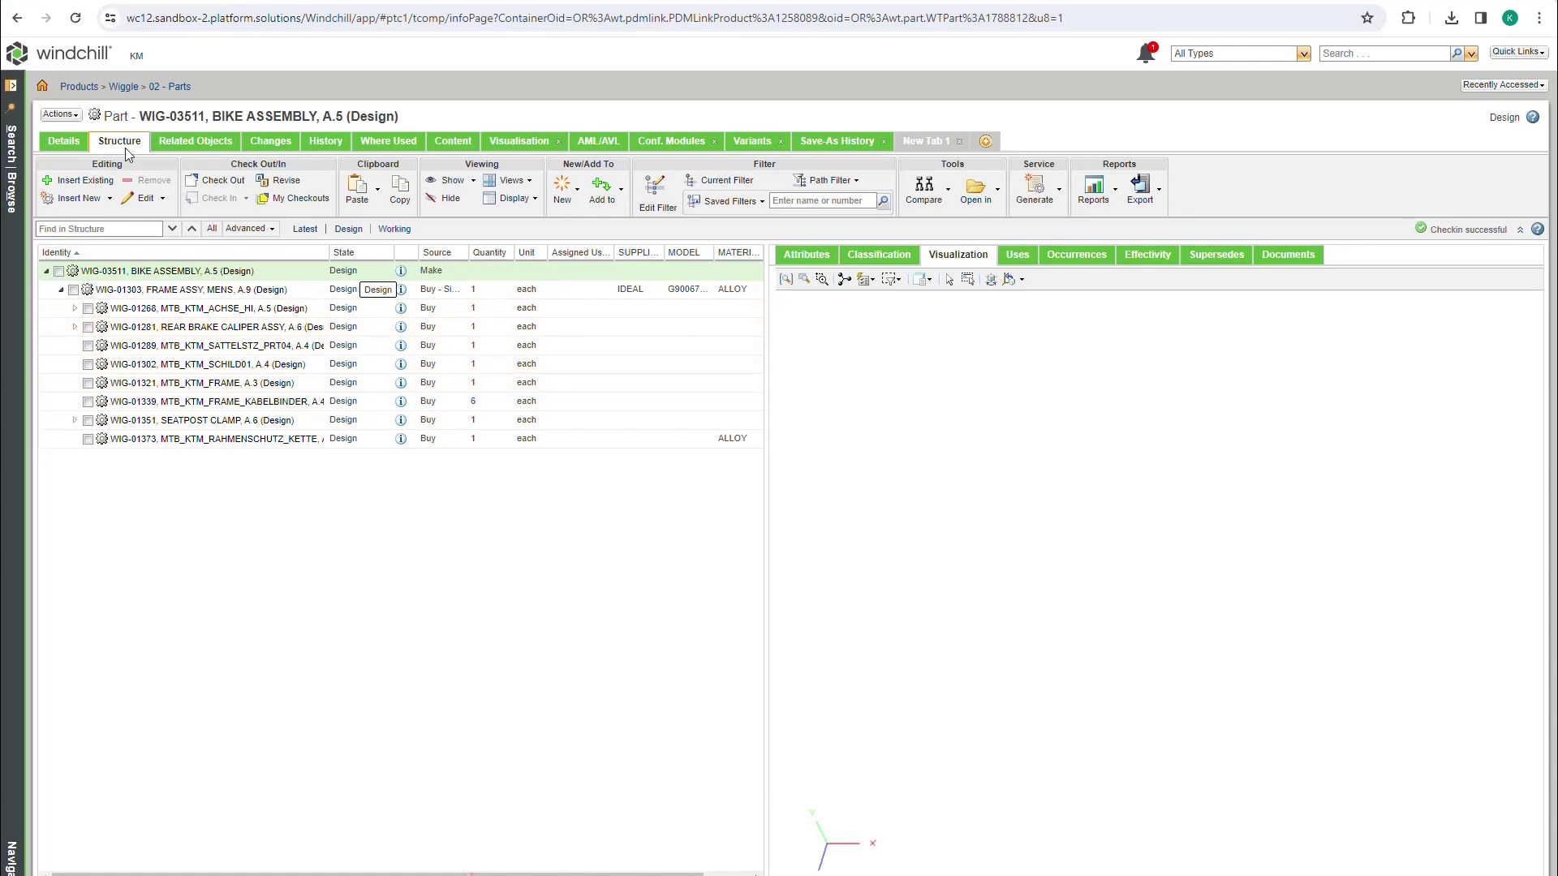
# Export an importable spreadsheet of the bike assembly with Parts and BOM included, as an XLS file named bike_assy_01.
pyautogui.click(71, 116)
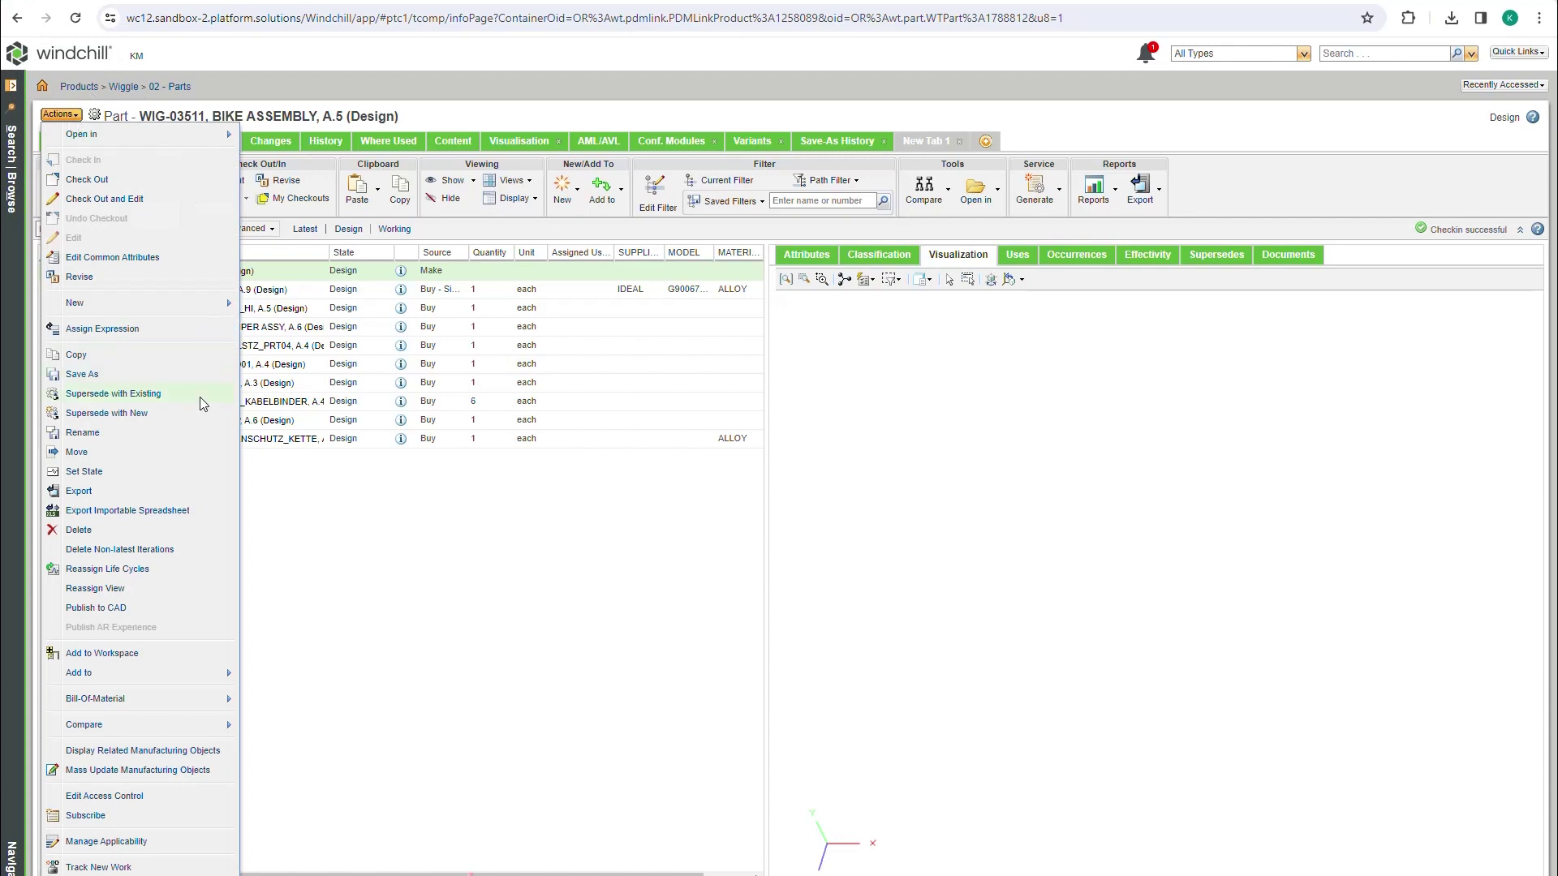
pyautogui.click(118, 512)
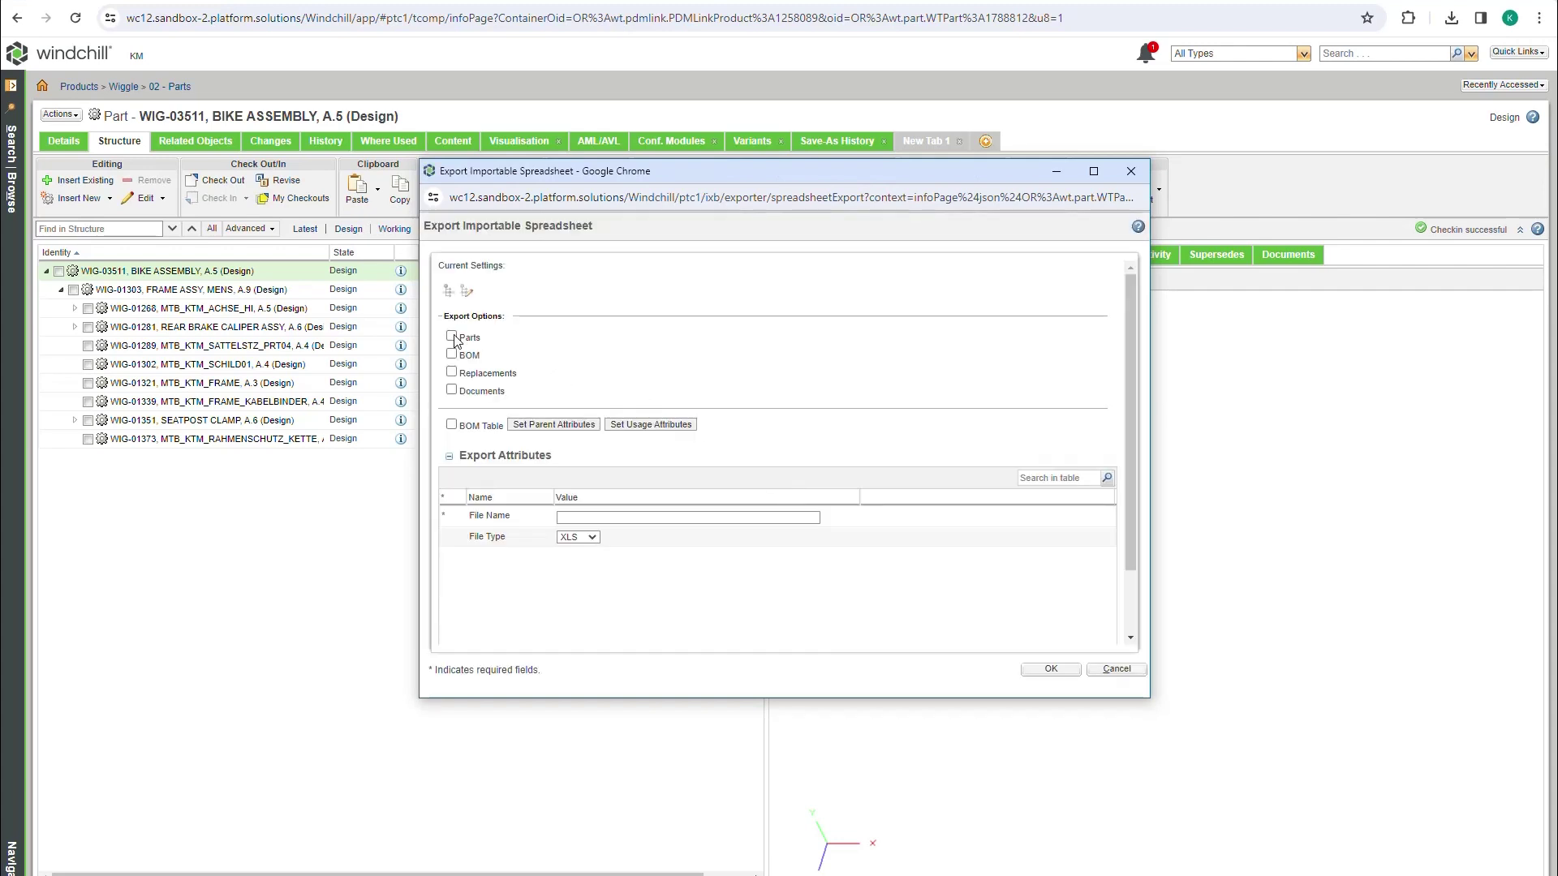
pyautogui.click(452, 336)
pyautogui.click(452, 354)
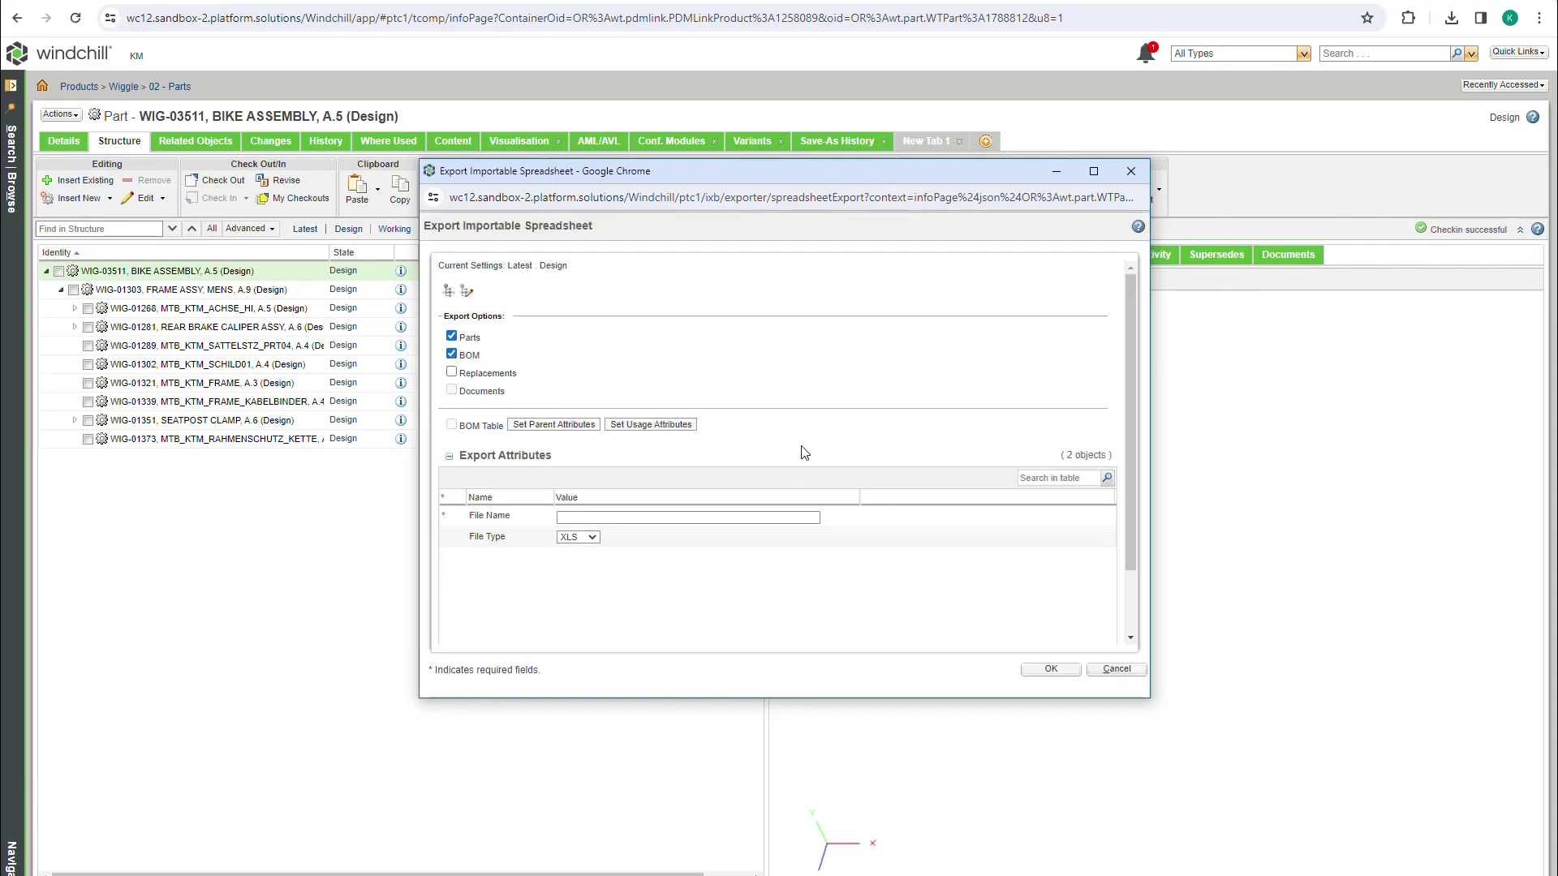
pyautogui.click(629, 518)
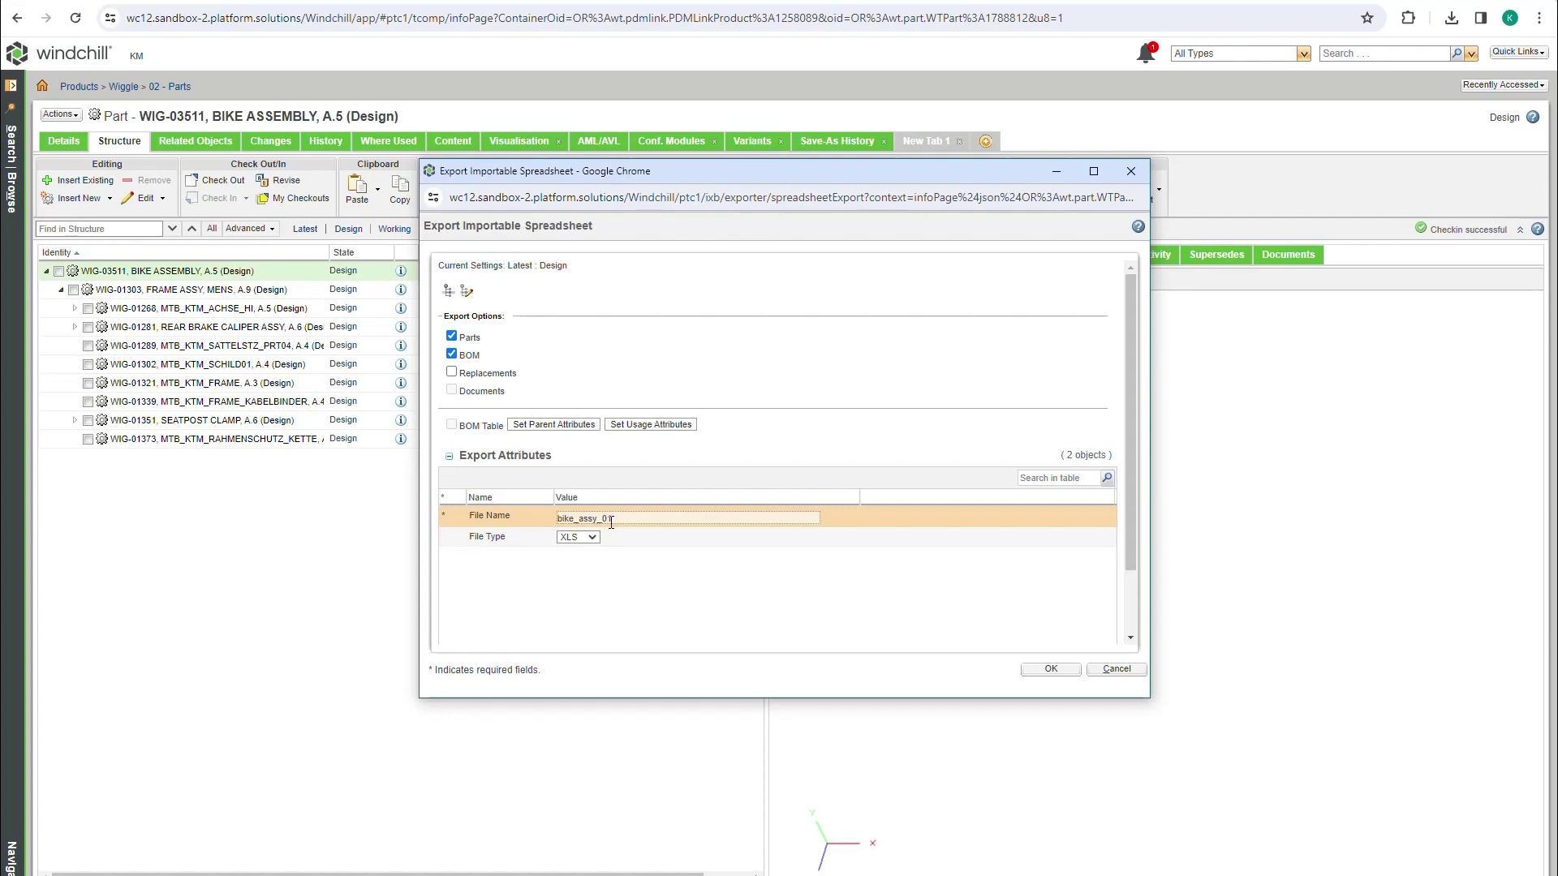
pyautogui.click(1043, 667)
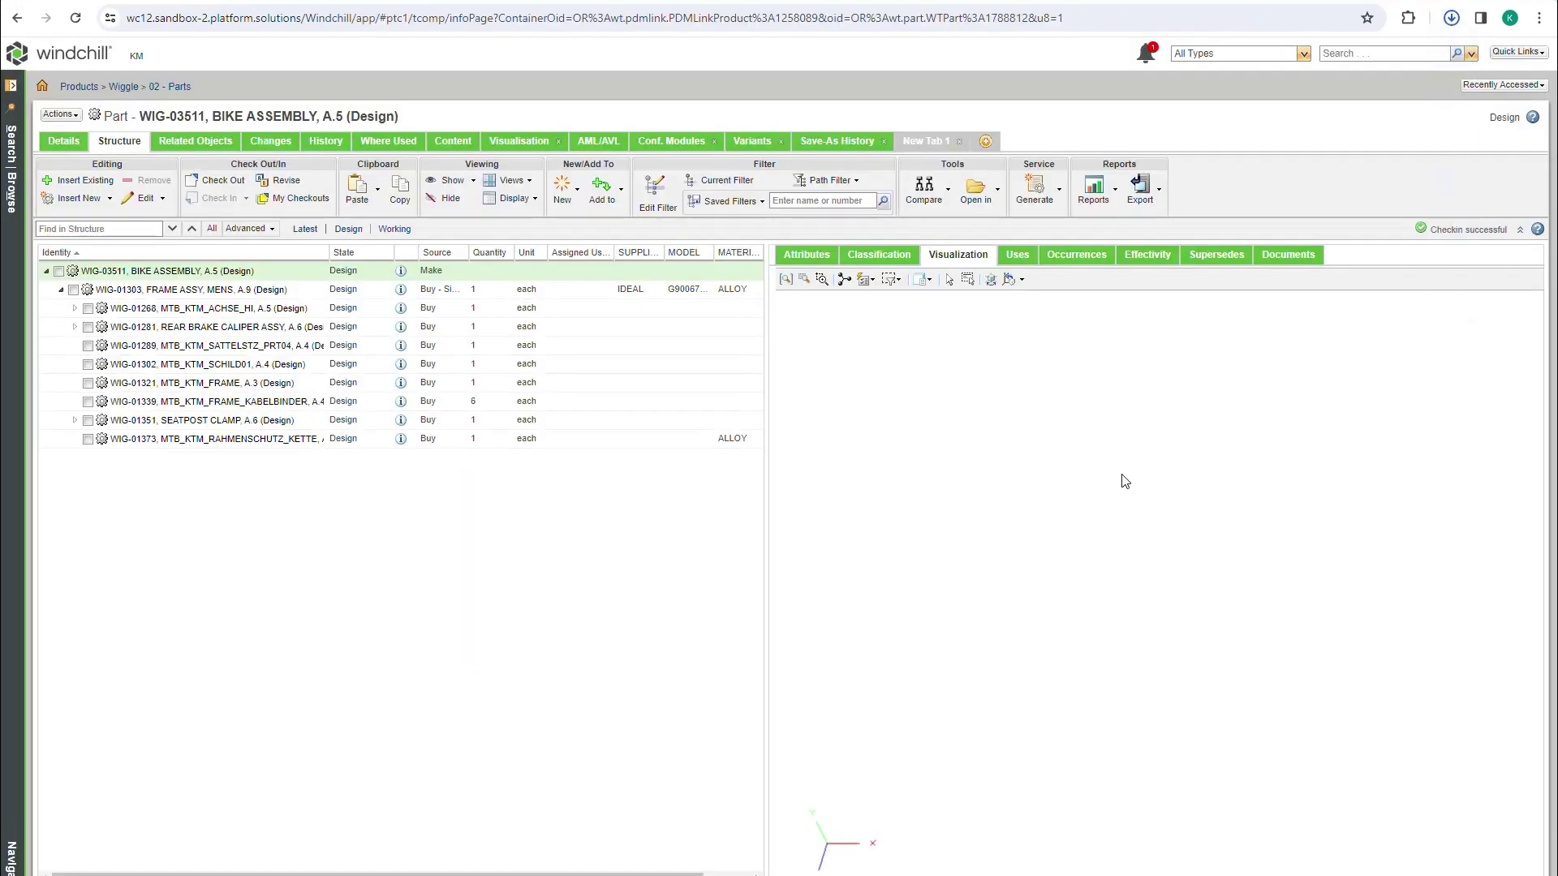
# Open the downloaded bike_assy_01.xls in Excel, maximize its window and enable editing.
pyautogui.moveTo(1285, 65)
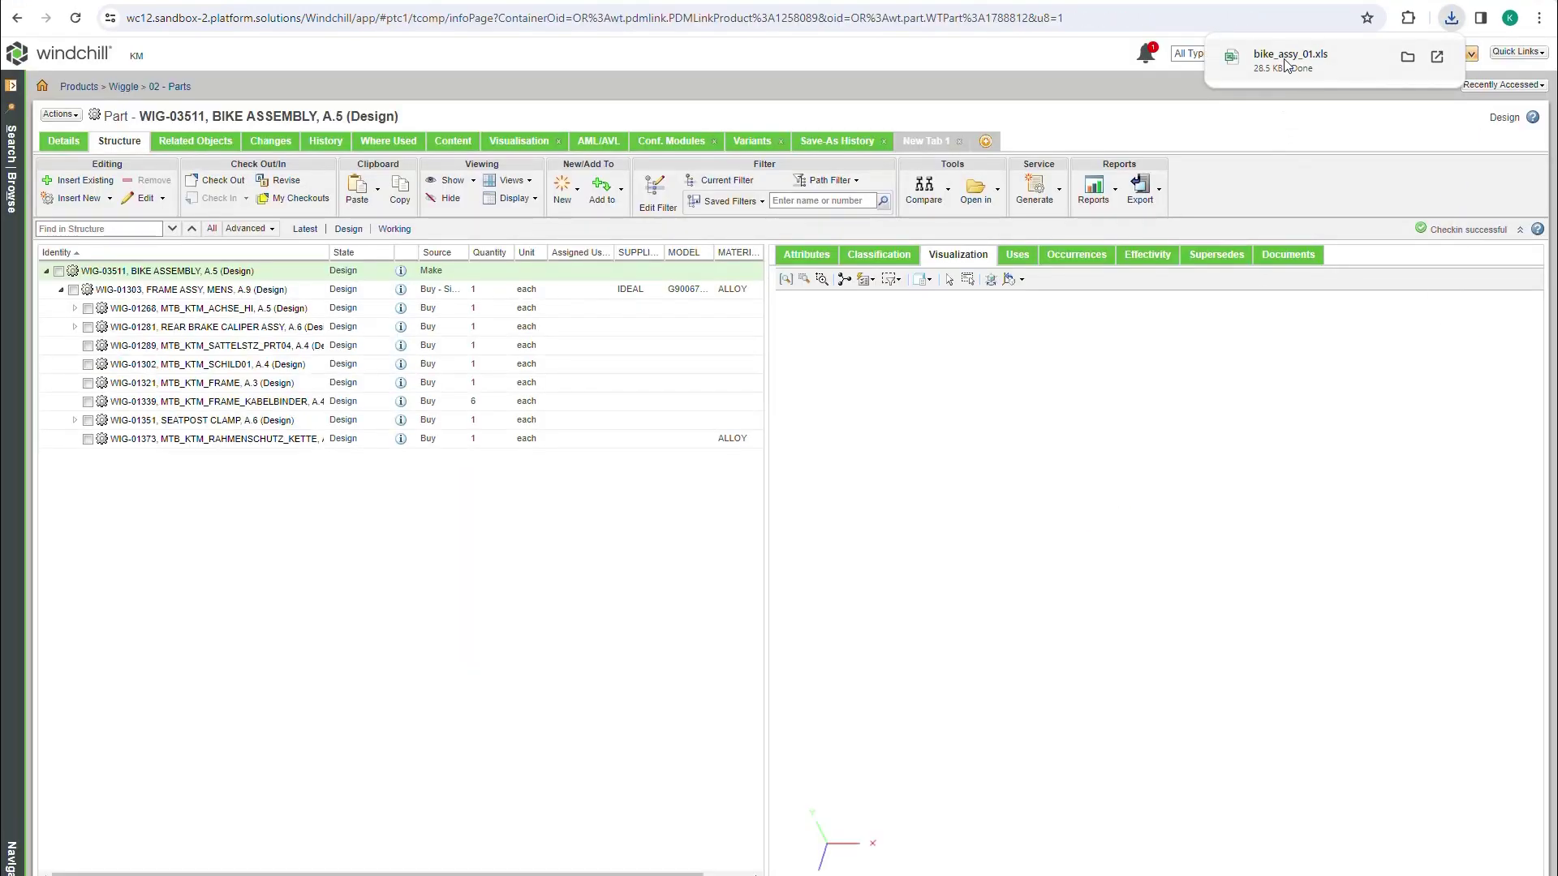
pyautogui.click(1409, 57)
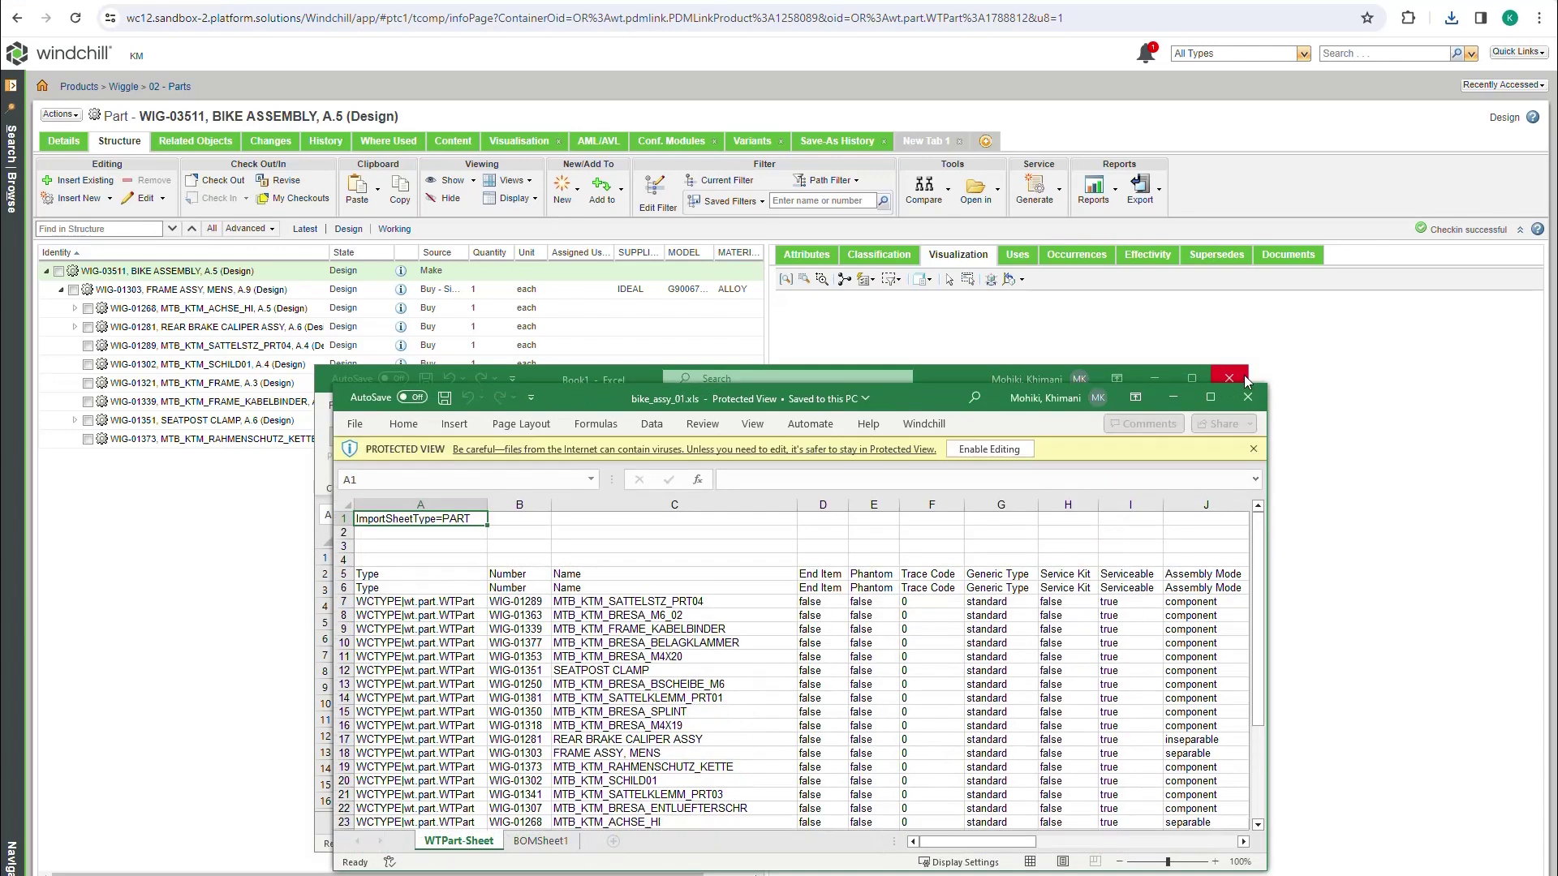
pyautogui.click(1191, 378)
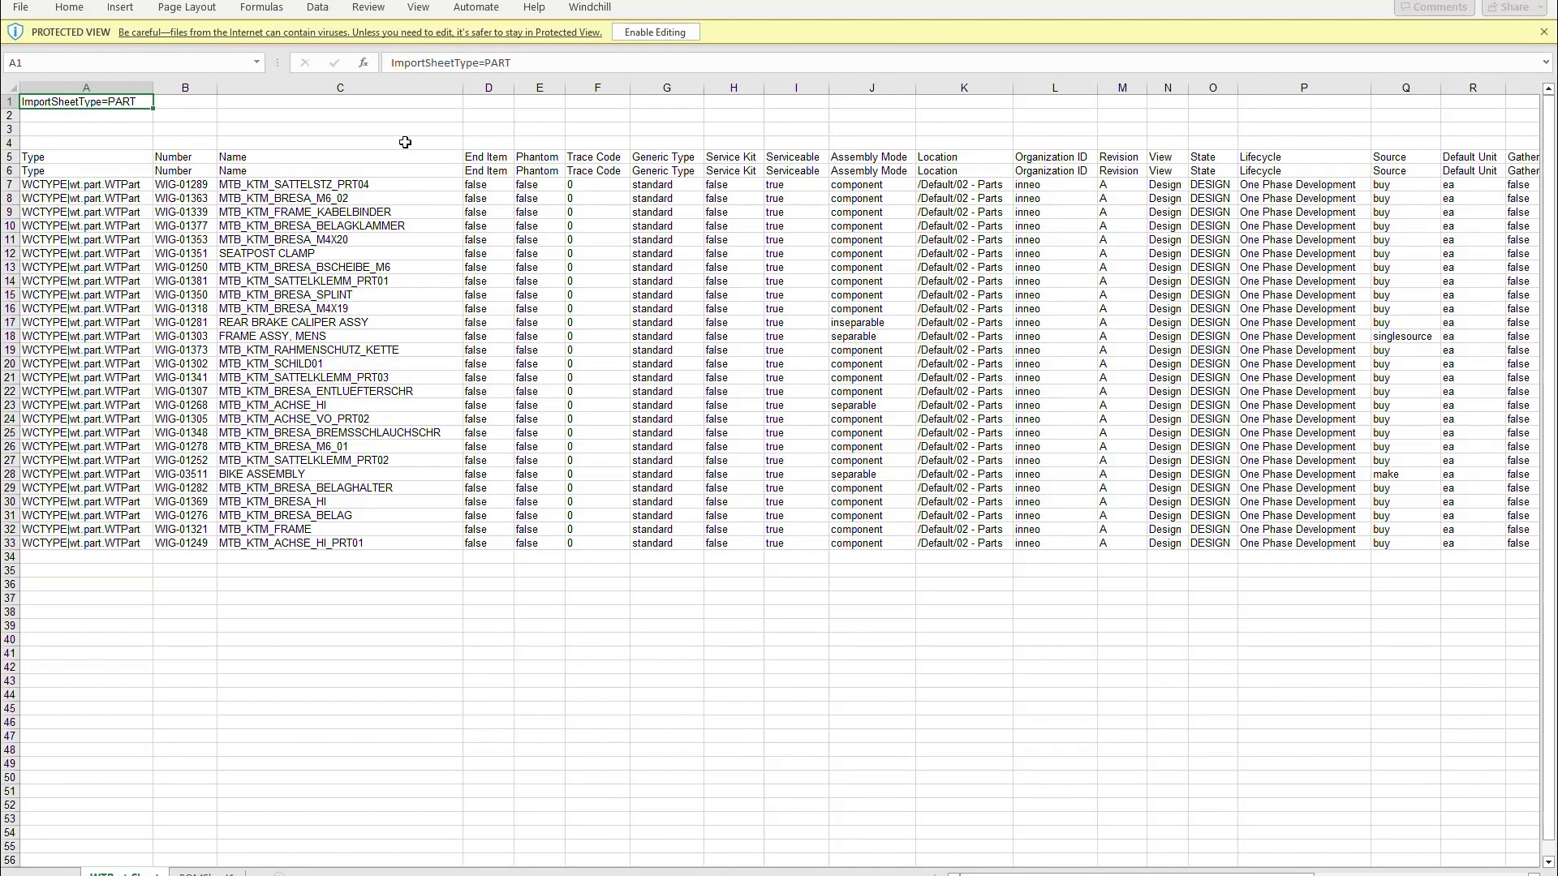
pyautogui.click(655, 33)
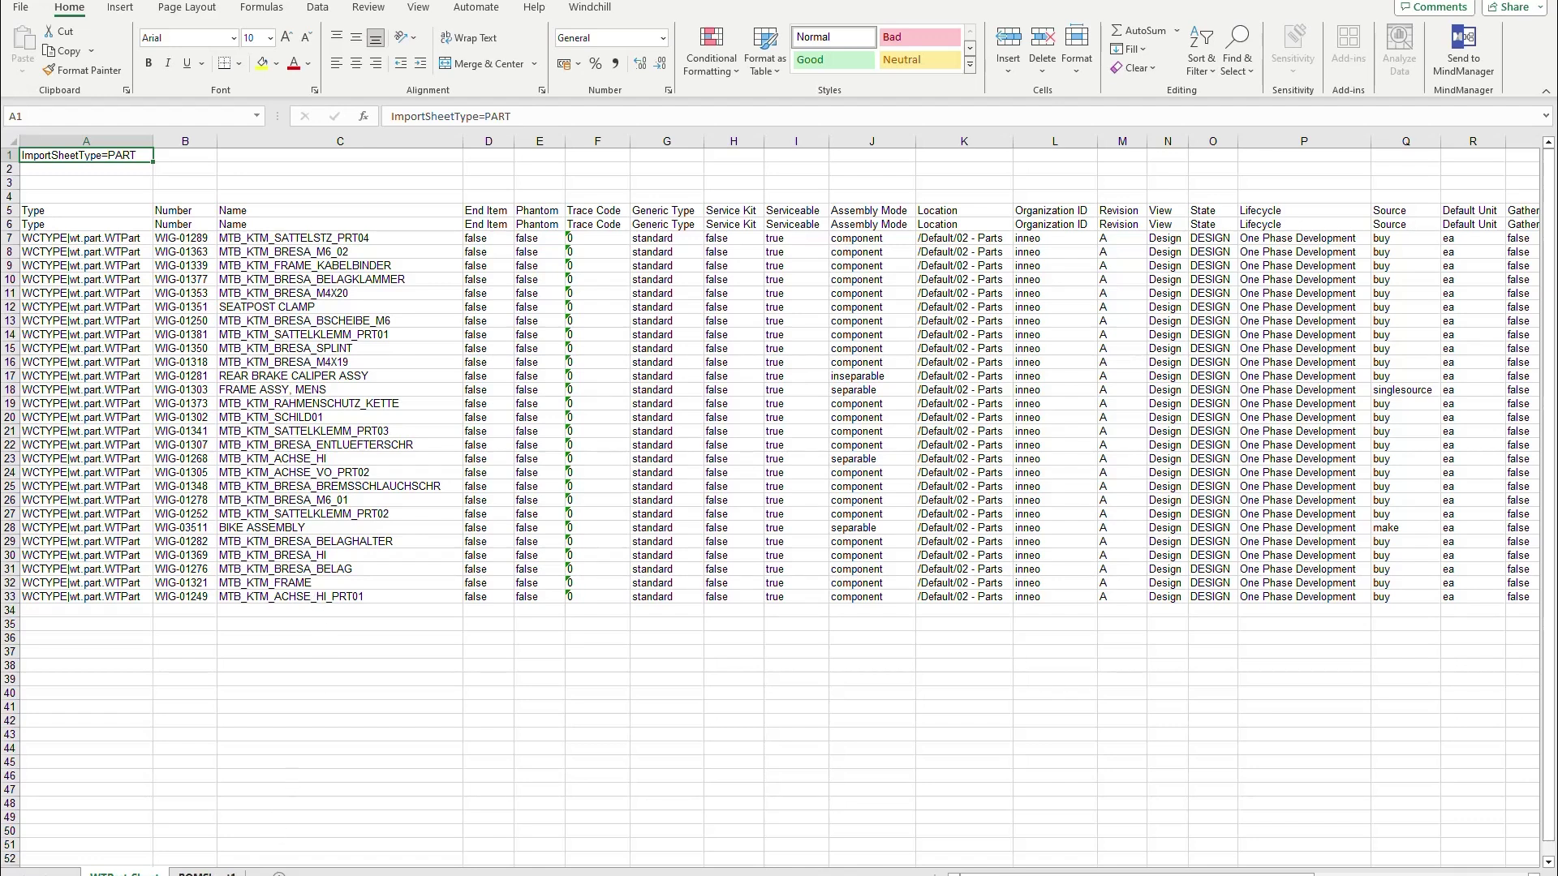
# Examine the Level, Number and Action columns on the BOMSheet1 sheet.
pyautogui.hotkey('ctrl', 'pagedown')
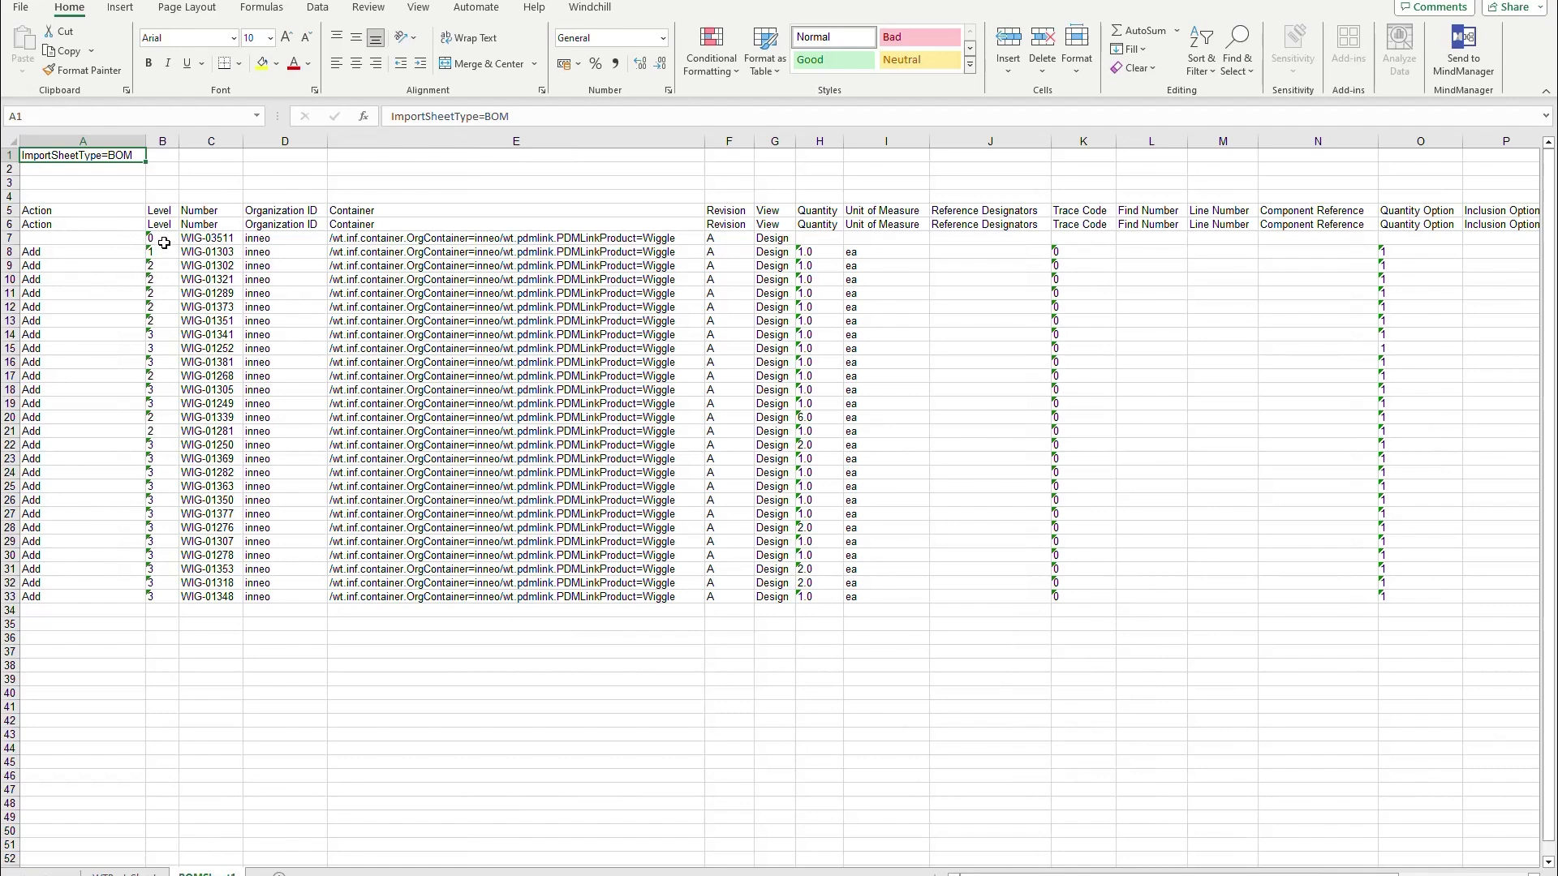
pyautogui.moveTo(160, 239); pyautogui.dragTo(209, 598)
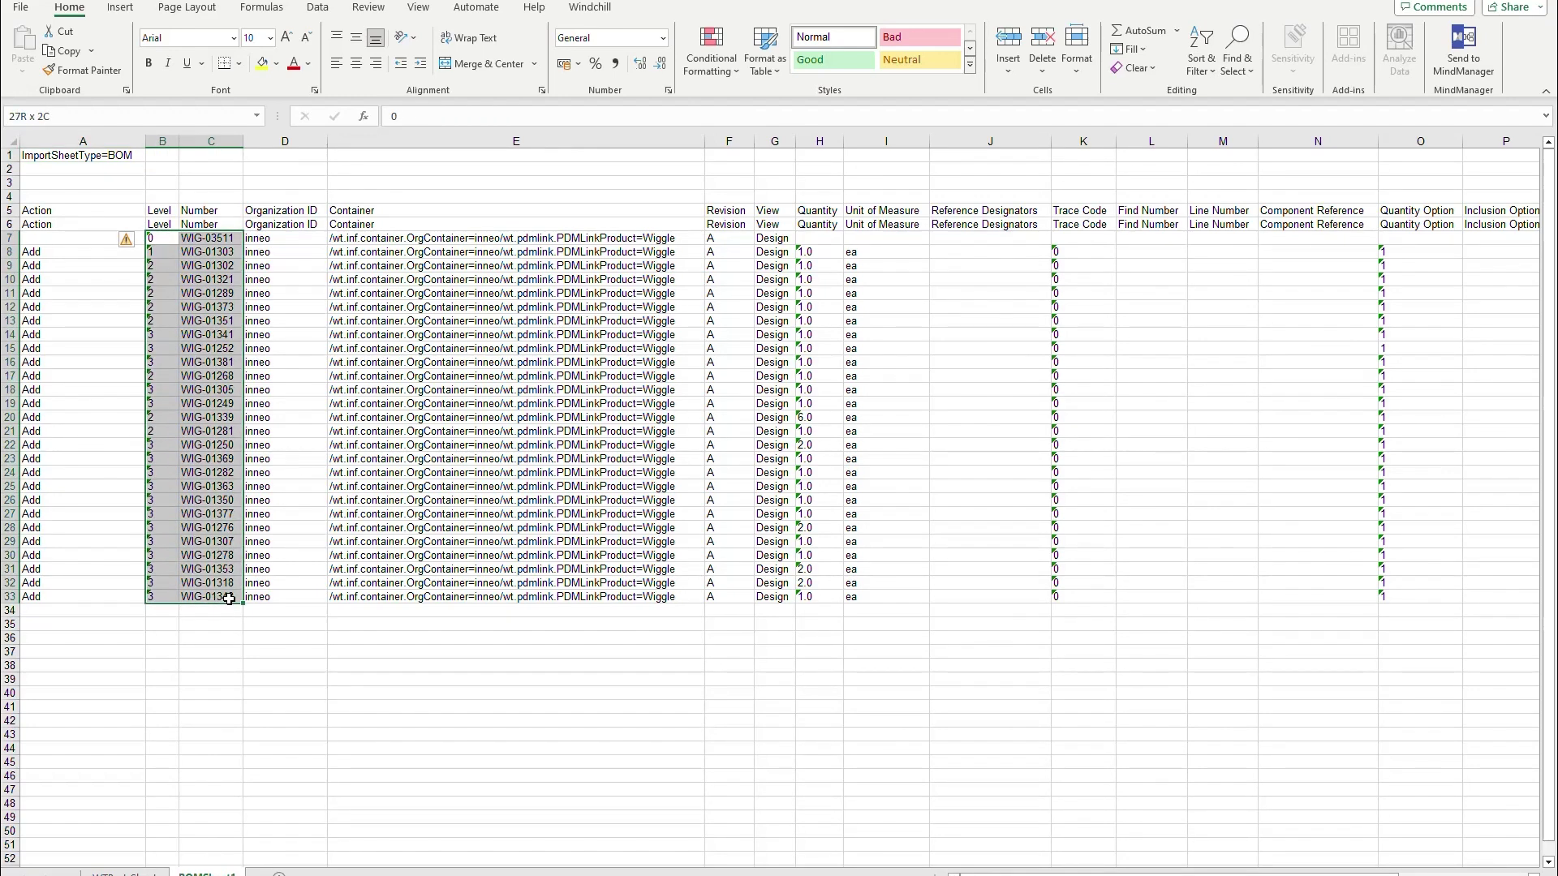
pyautogui.click(50, 255)
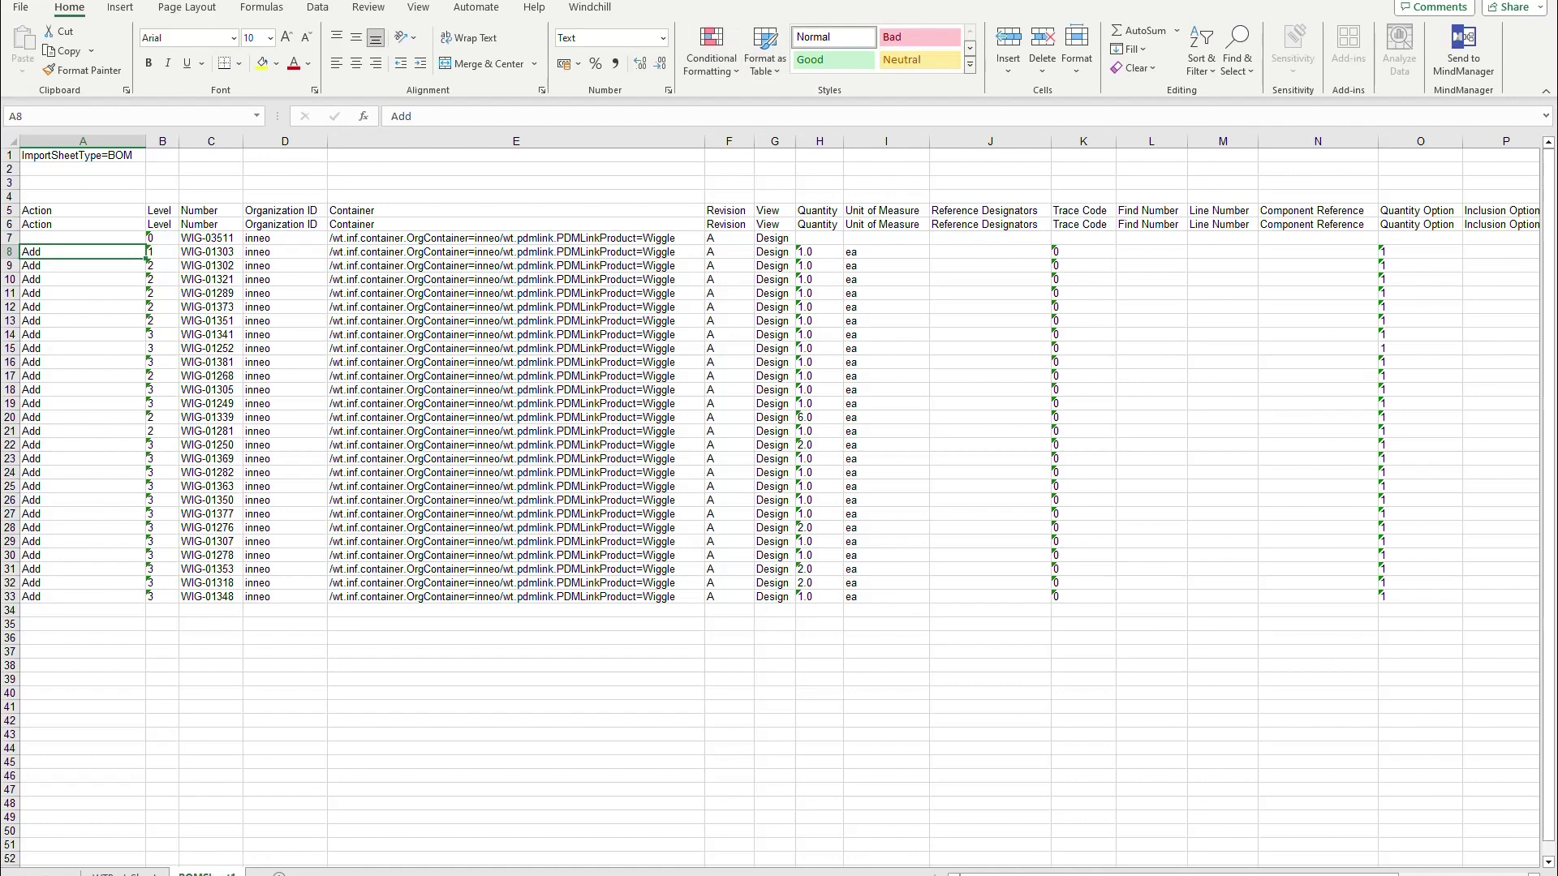
# Switch back to Windchill, open the 02 - Parts folder and search its contents for *wheel*.
pyautogui.moveTo(855, 30); pyautogui.dragTo(968, 30)
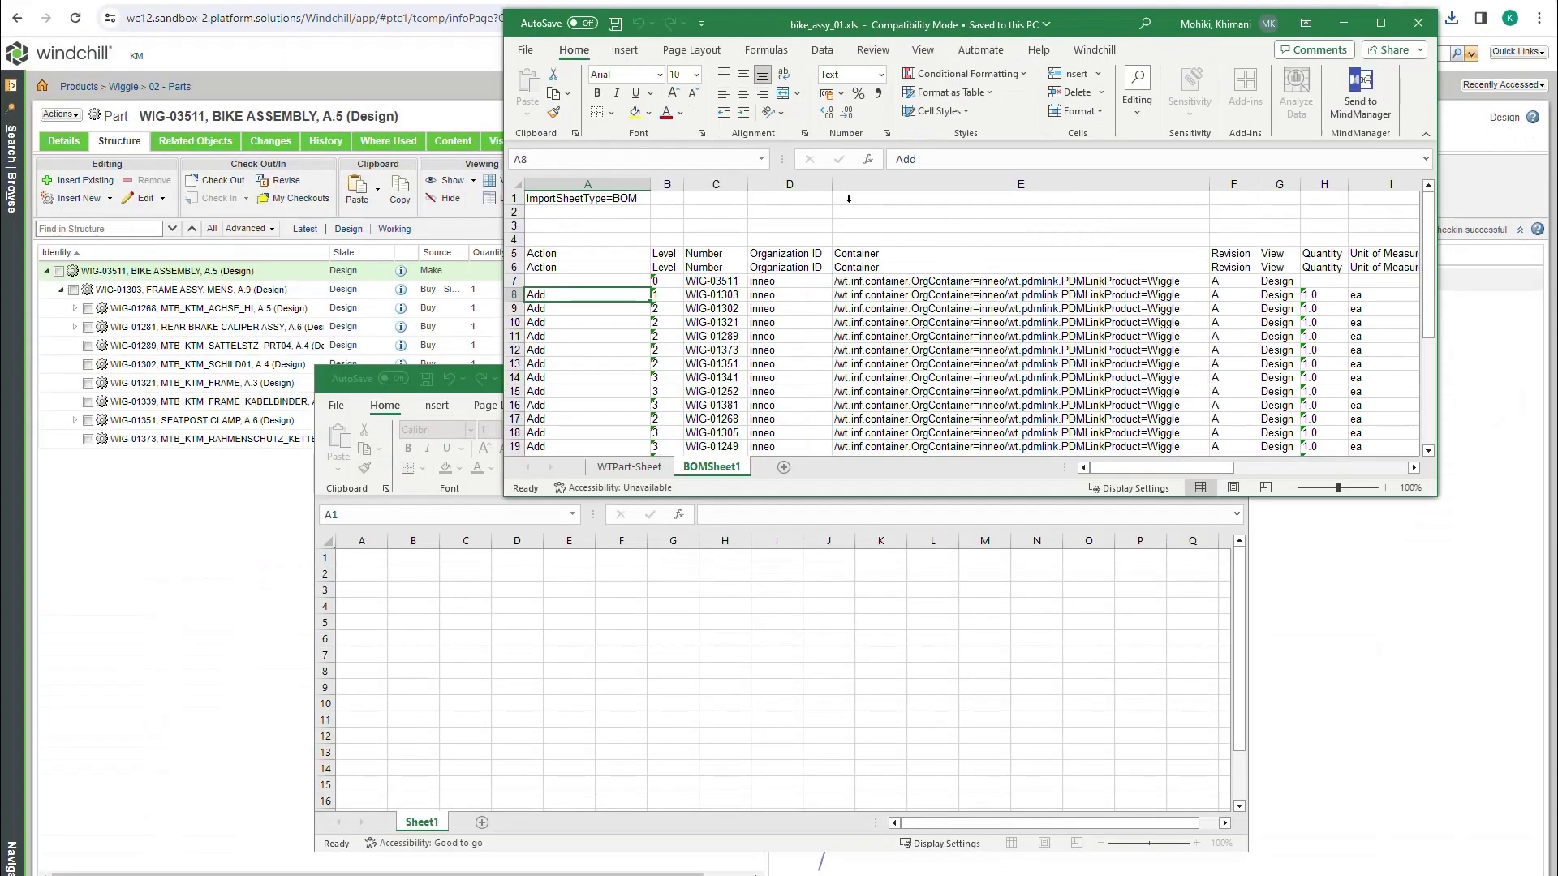
pyautogui.click(143, 578)
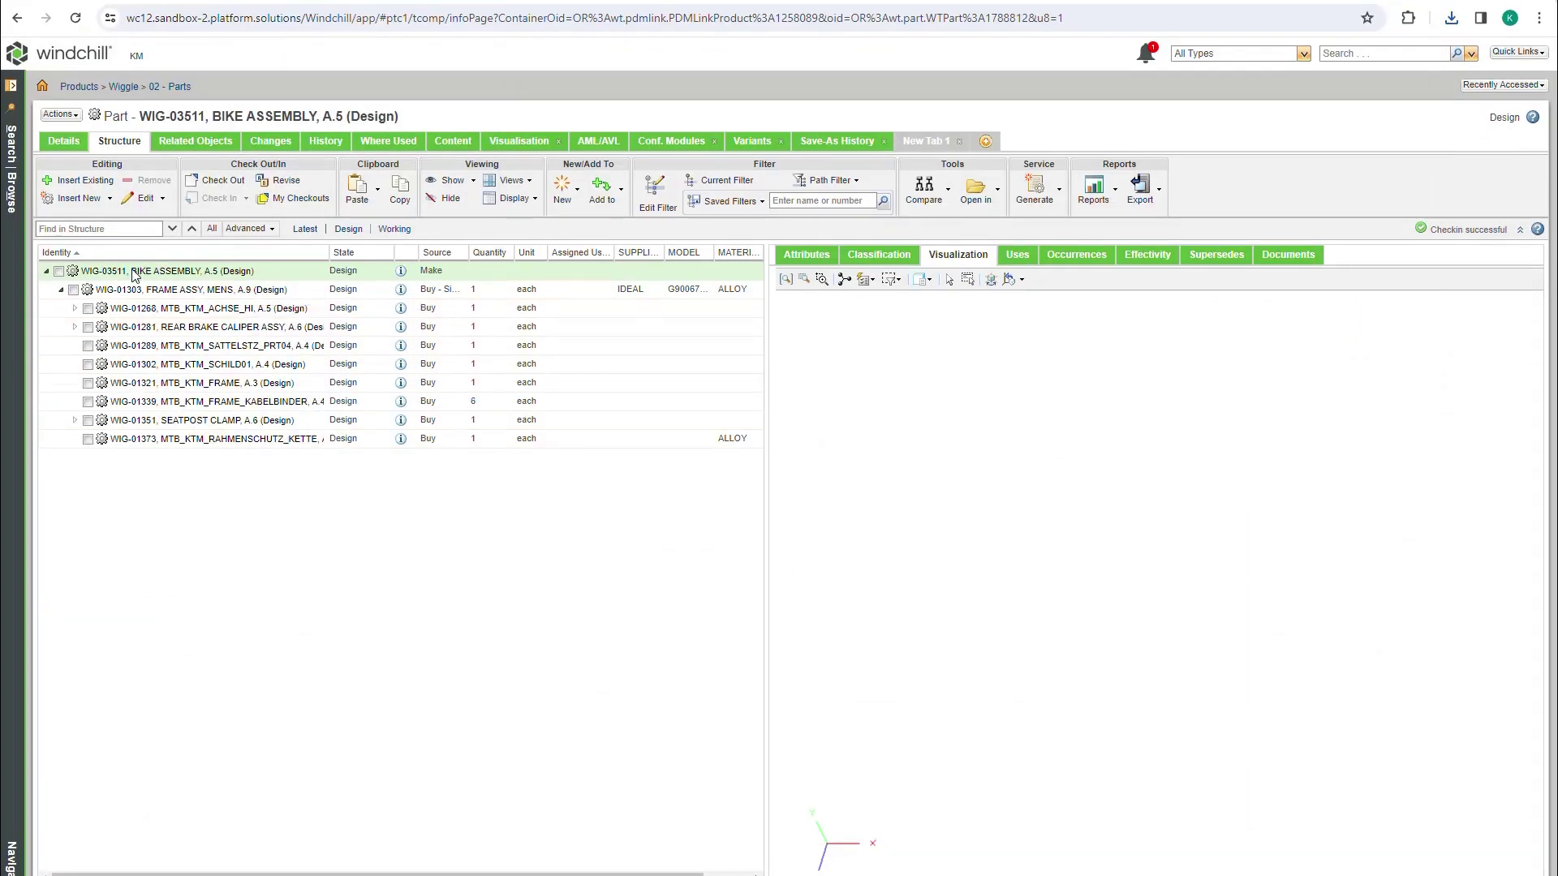
pyautogui.click(178, 87)
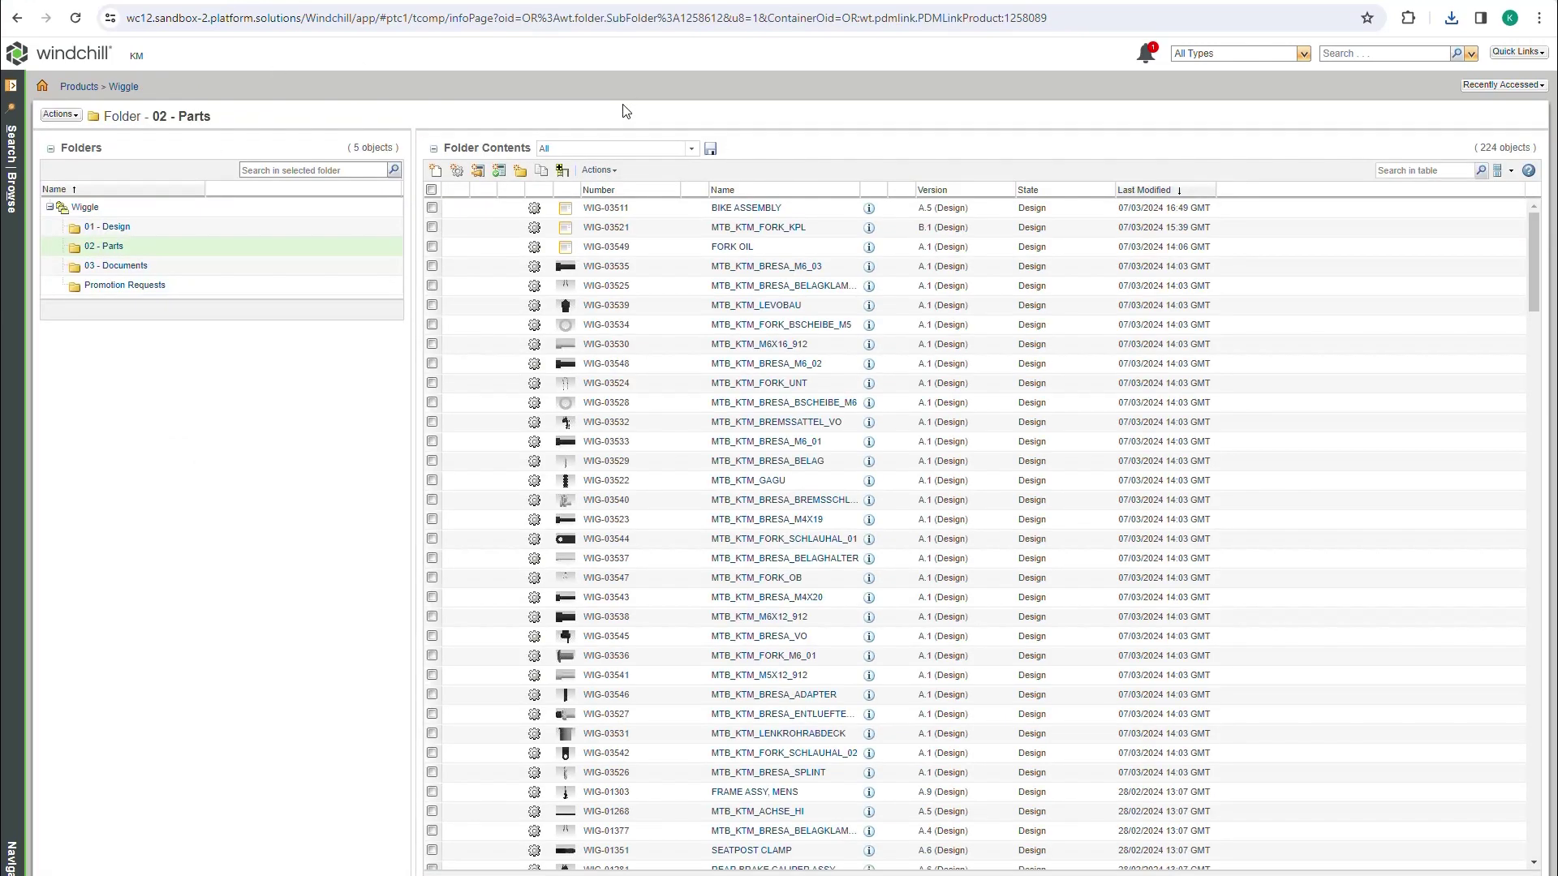
pyautogui.click(1424, 169)
pyautogui.press('Return')
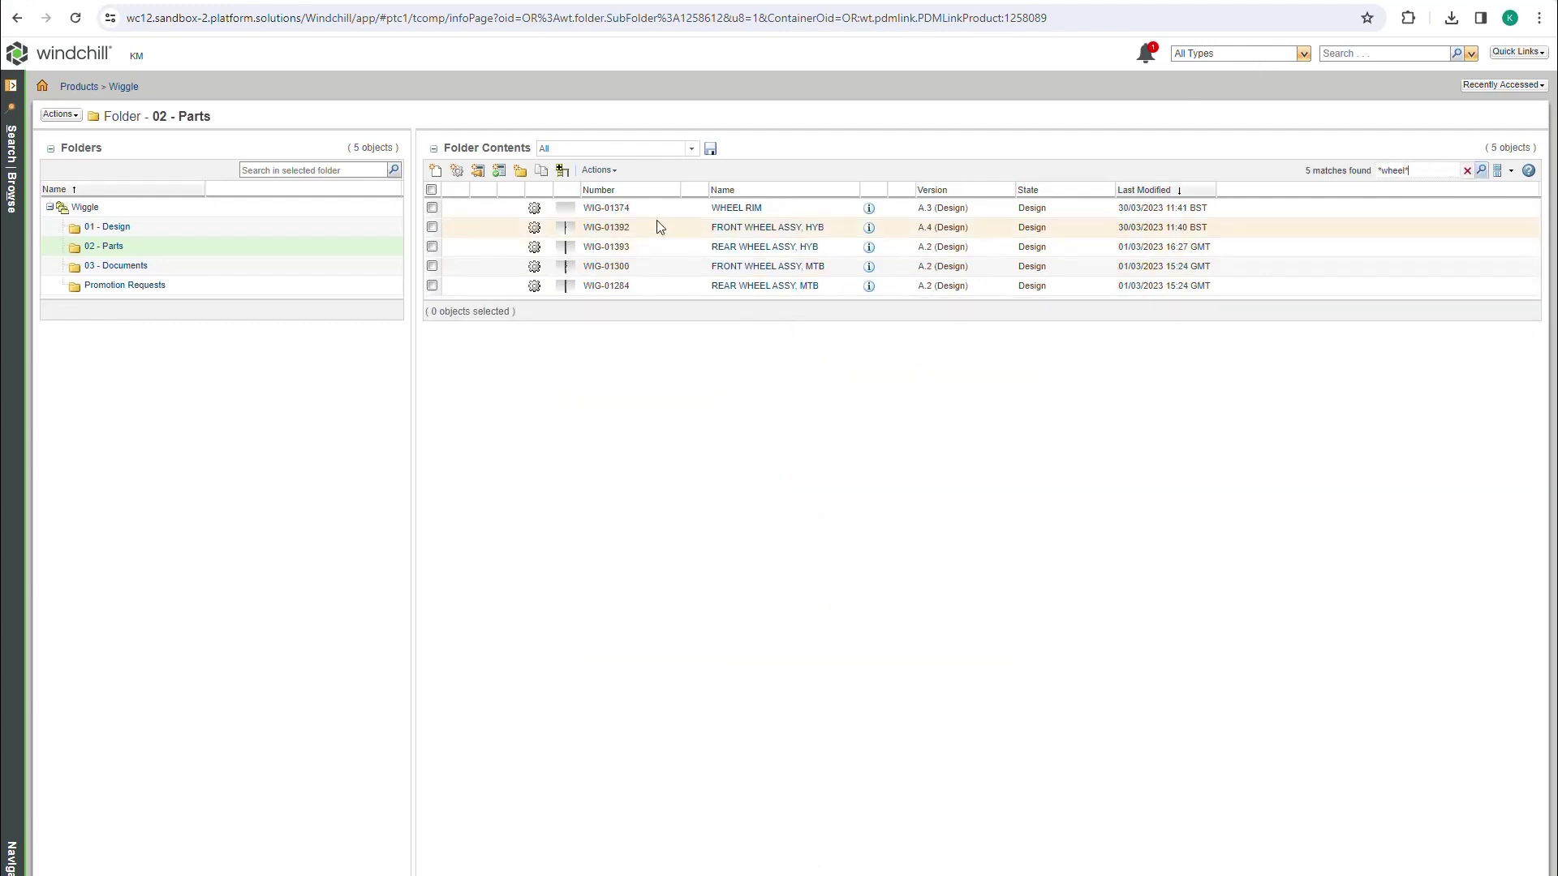
# Copy the part number of FRONT WHEEL ASSY, HYB and return to the maximized bike_assy_01.xls workbook in Excel.
pyautogui.click(631, 233)
pyautogui.moveTo(631, 233); pyautogui.dragTo(582, 233)
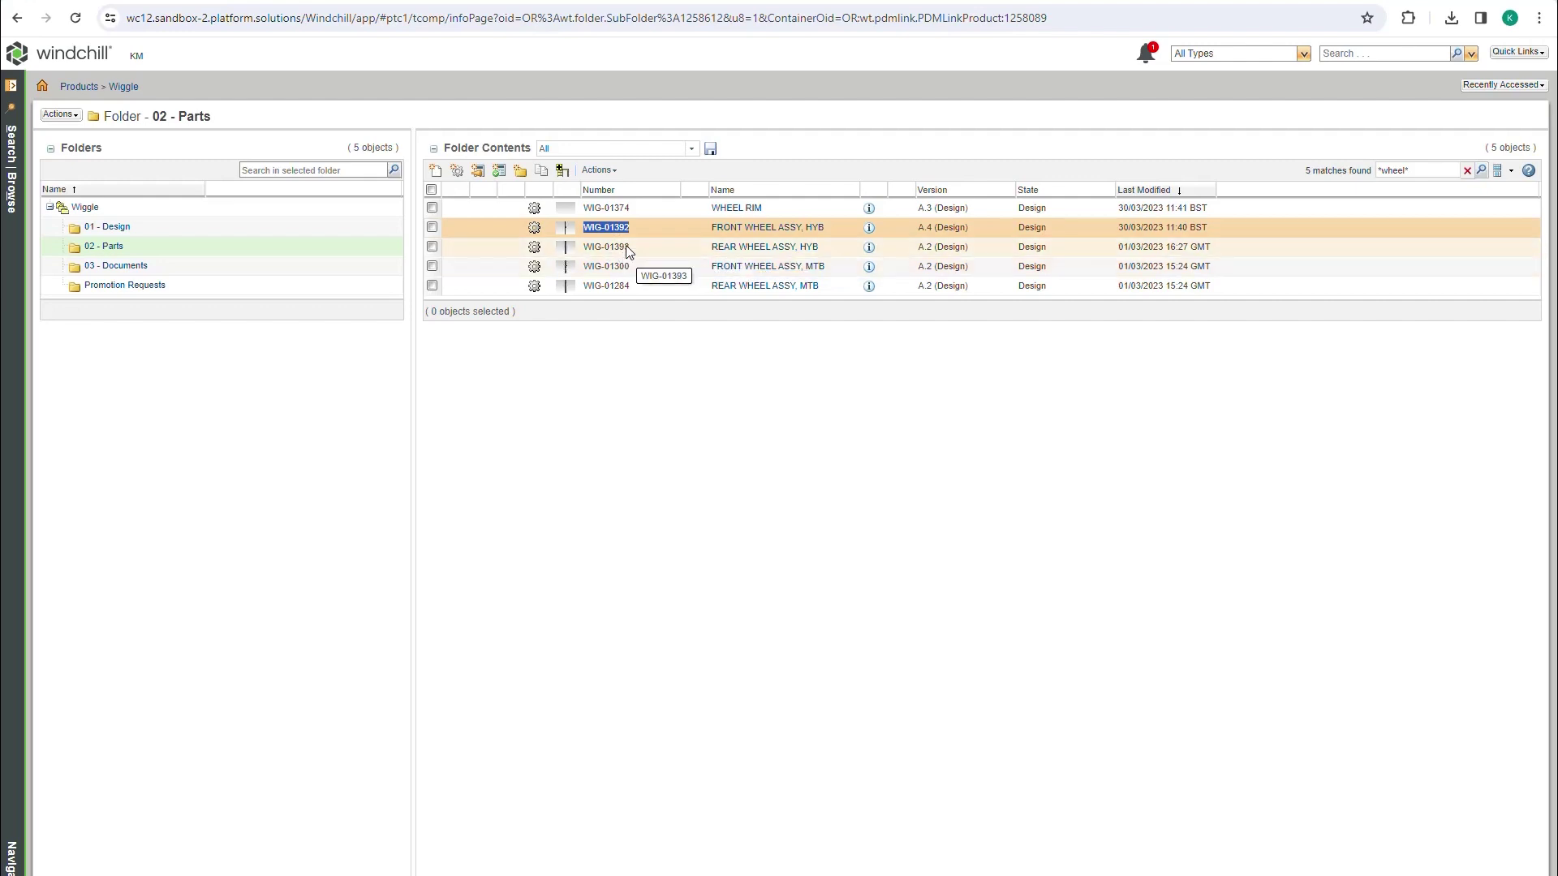
pyautogui.moveTo(687, 872)
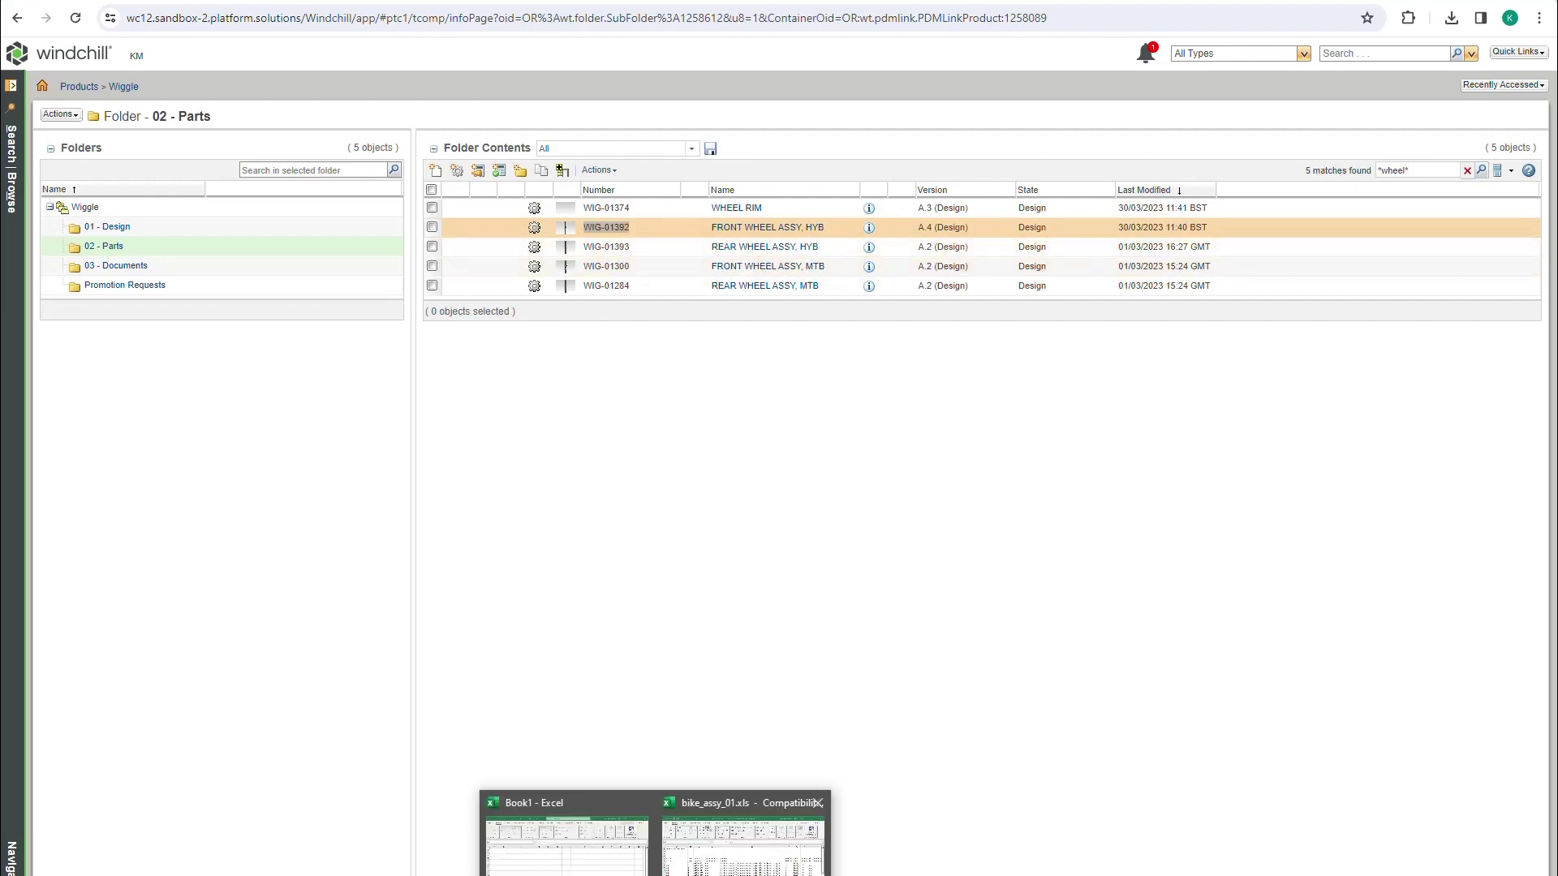
pyautogui.click(711, 848)
pyautogui.click(1380, 23)
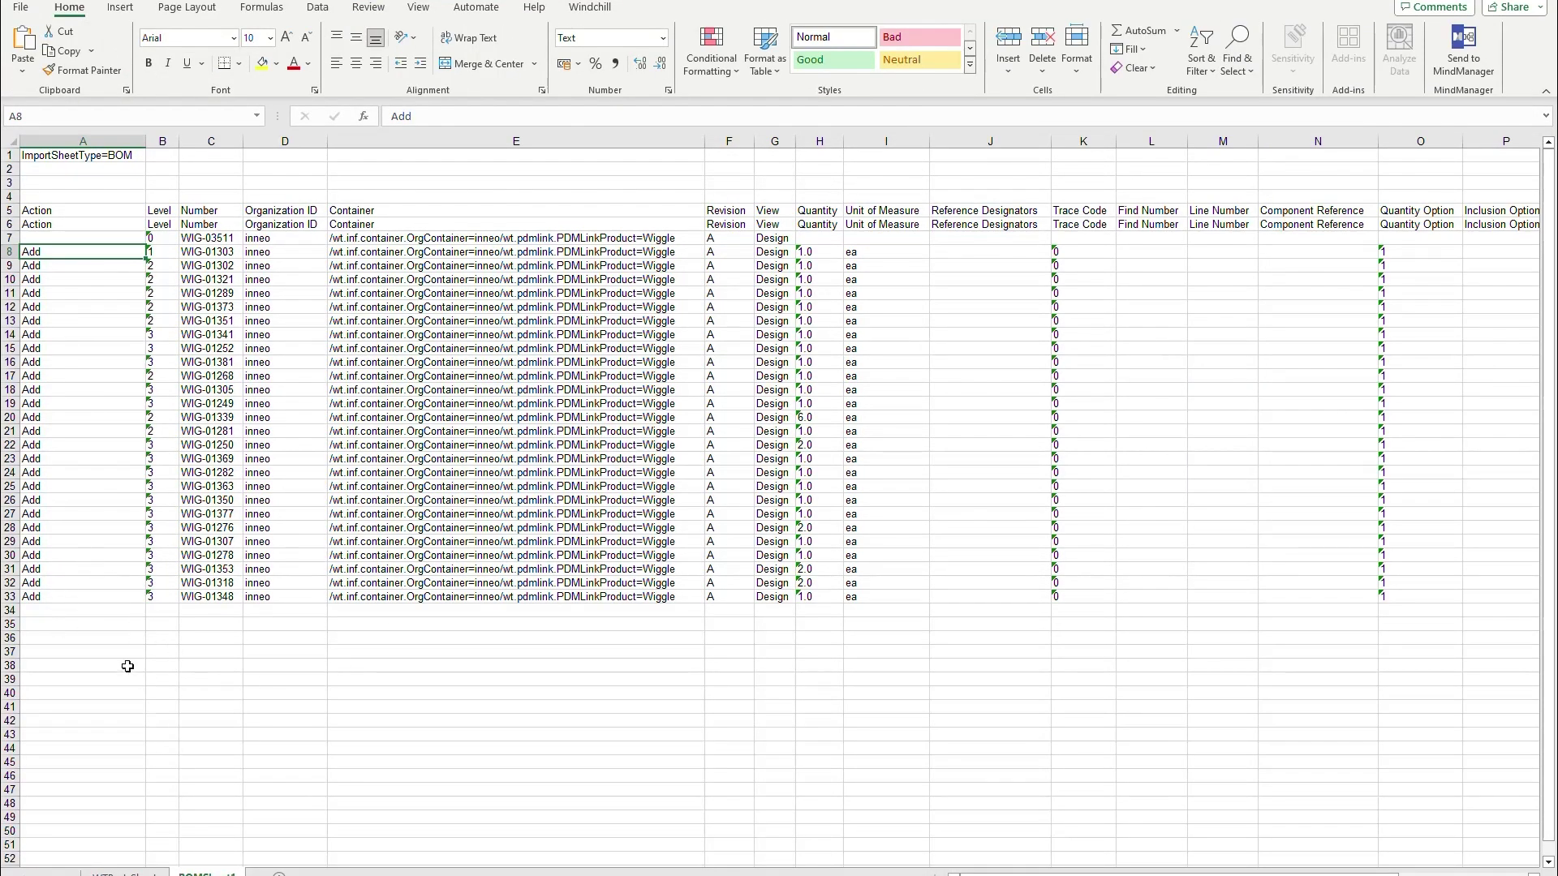
# Duplicate row 33 from the Action through Type columns into row 34 as copied cells rather than a series.
pyautogui.moveTo(57, 596); pyautogui.dragTo(1051, 619)
pyautogui.click(1063, 627)
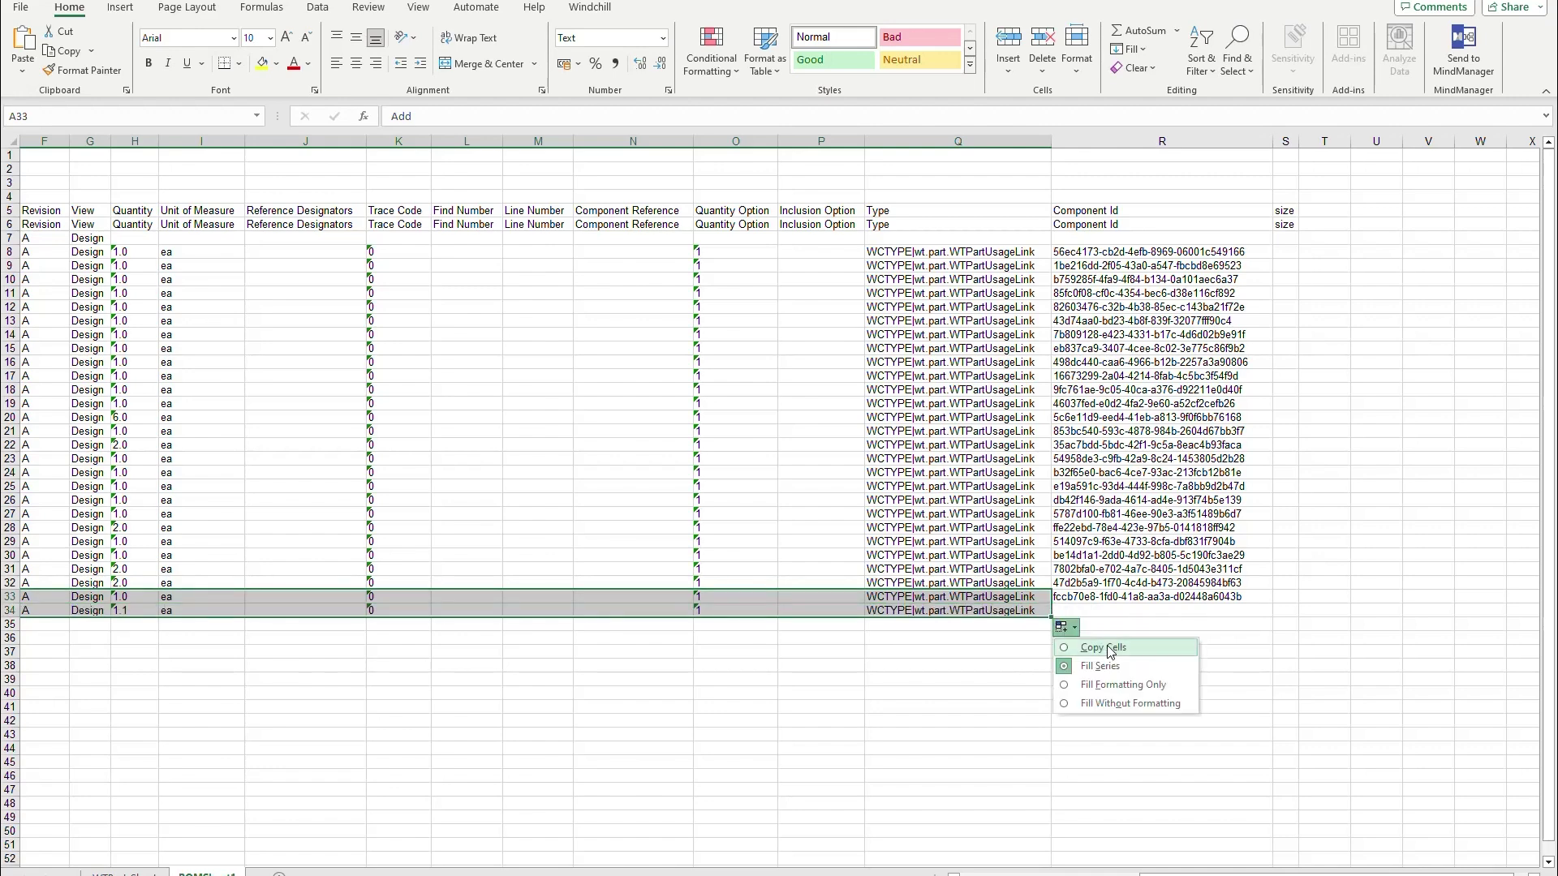
pyautogui.click(1110, 648)
pyautogui.moveTo(1055, 875); pyautogui.dragTo(1057, 875)
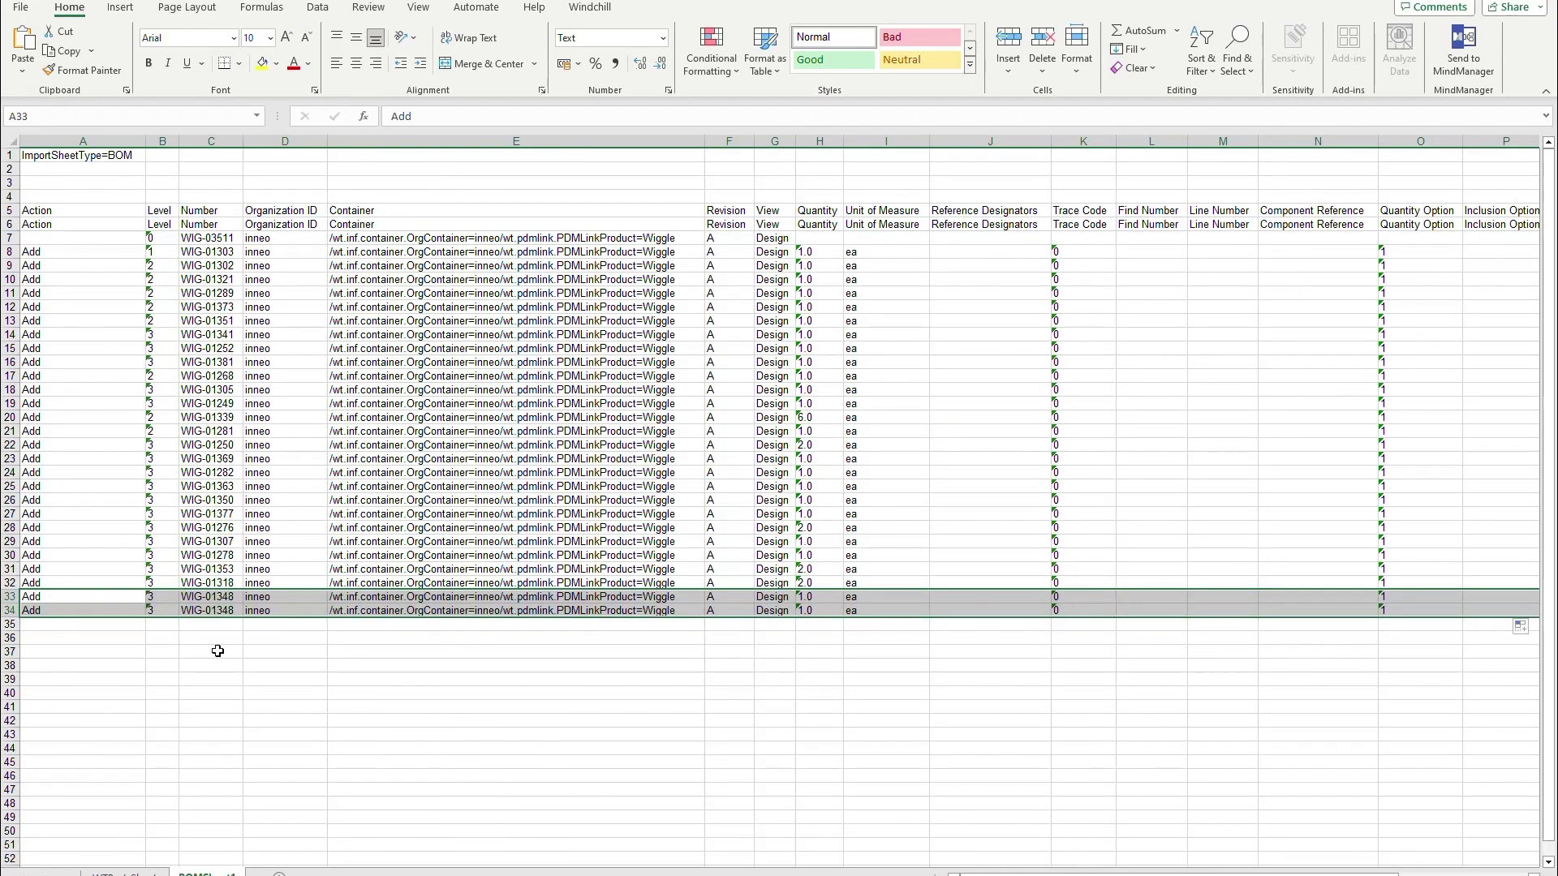
pyautogui.click(214, 598)
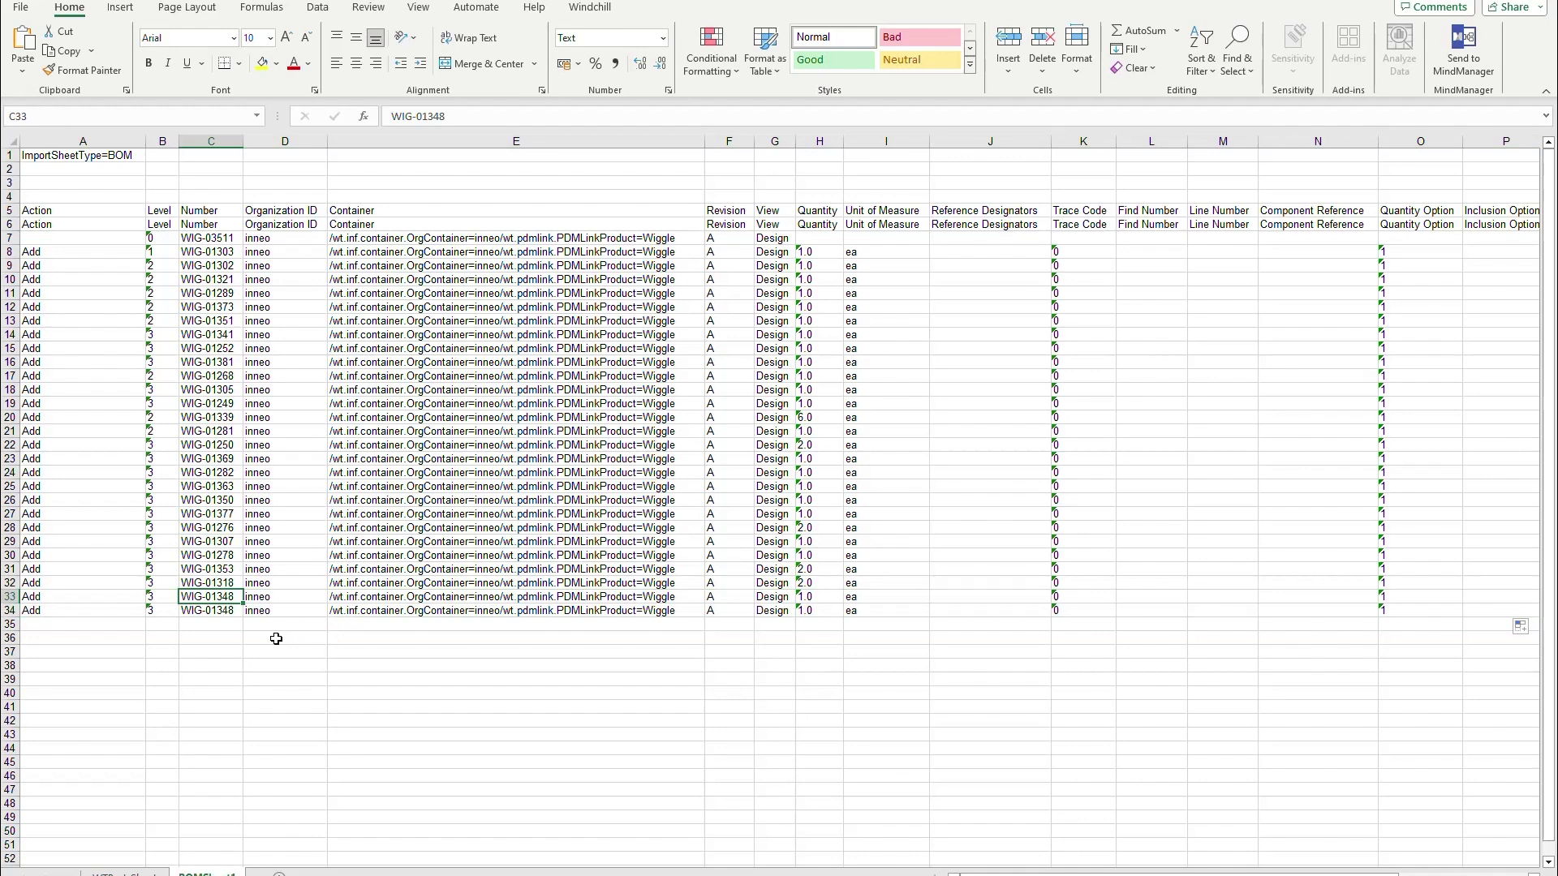
pyautogui.hotkey('ctrl', 'v')
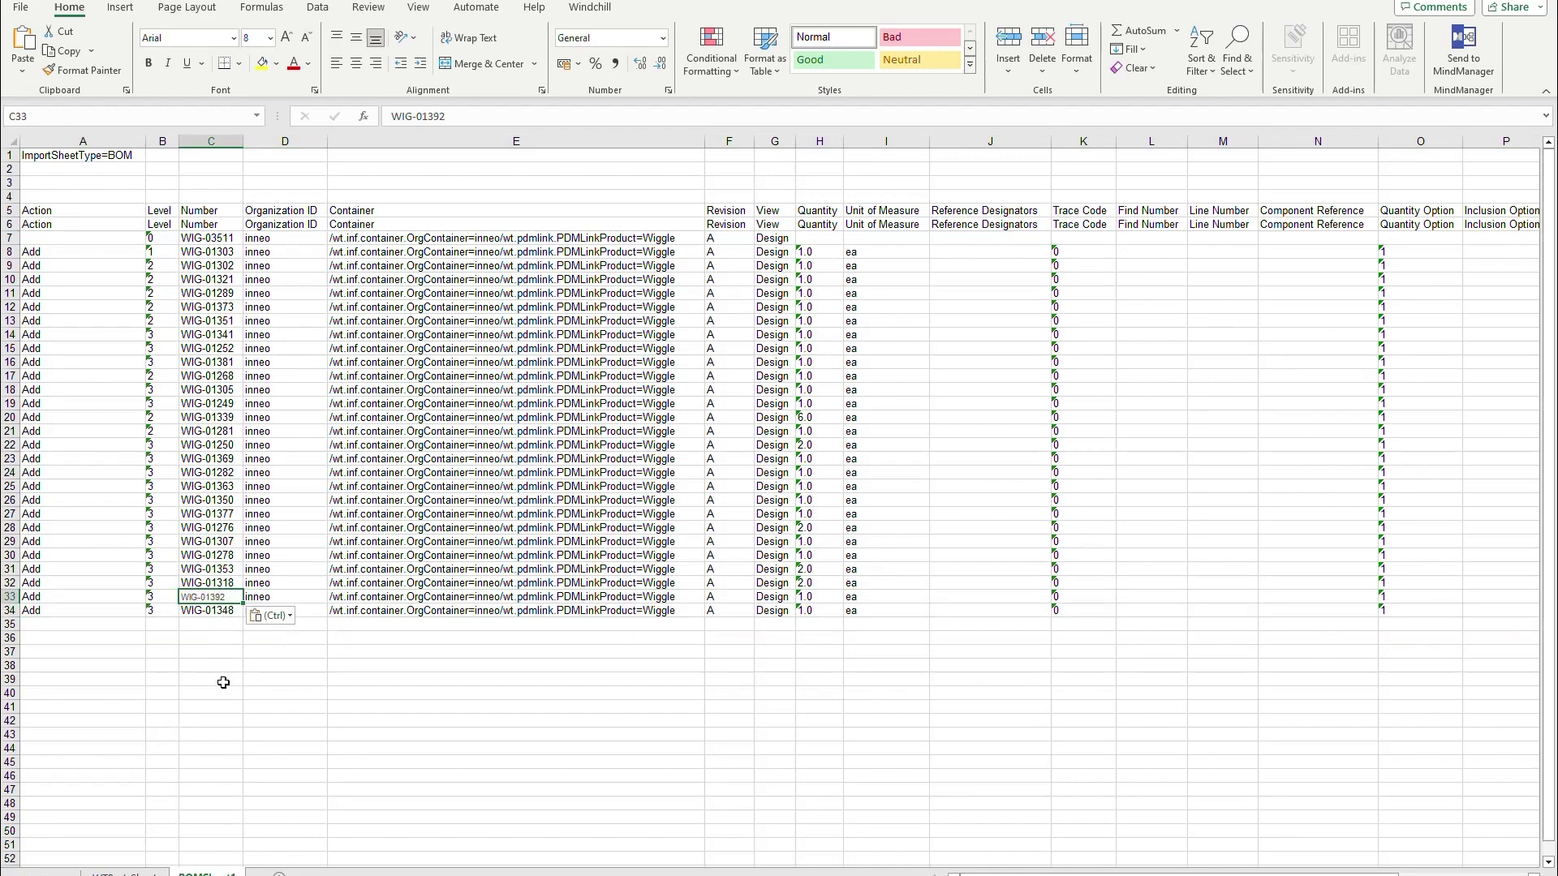
pyautogui.hotkey('ctrl', 'z')
# Replace the part number in cell C34 with the copied WIG-01392.
pyautogui.click(215, 610)
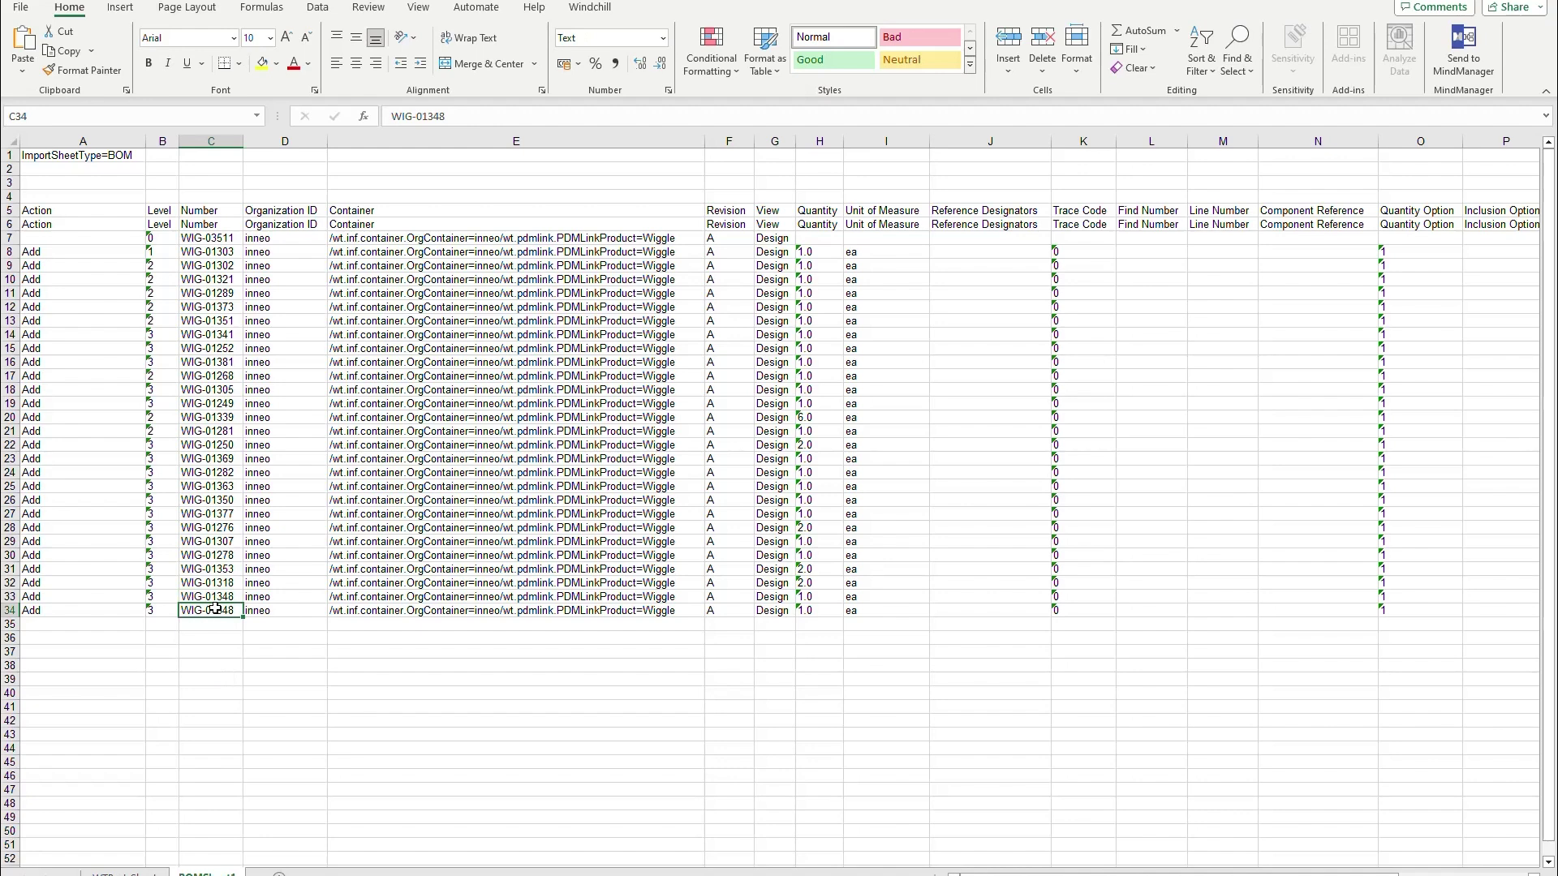
pyautogui.hotkey('ctrl', 'v')
pyautogui.press('Return')
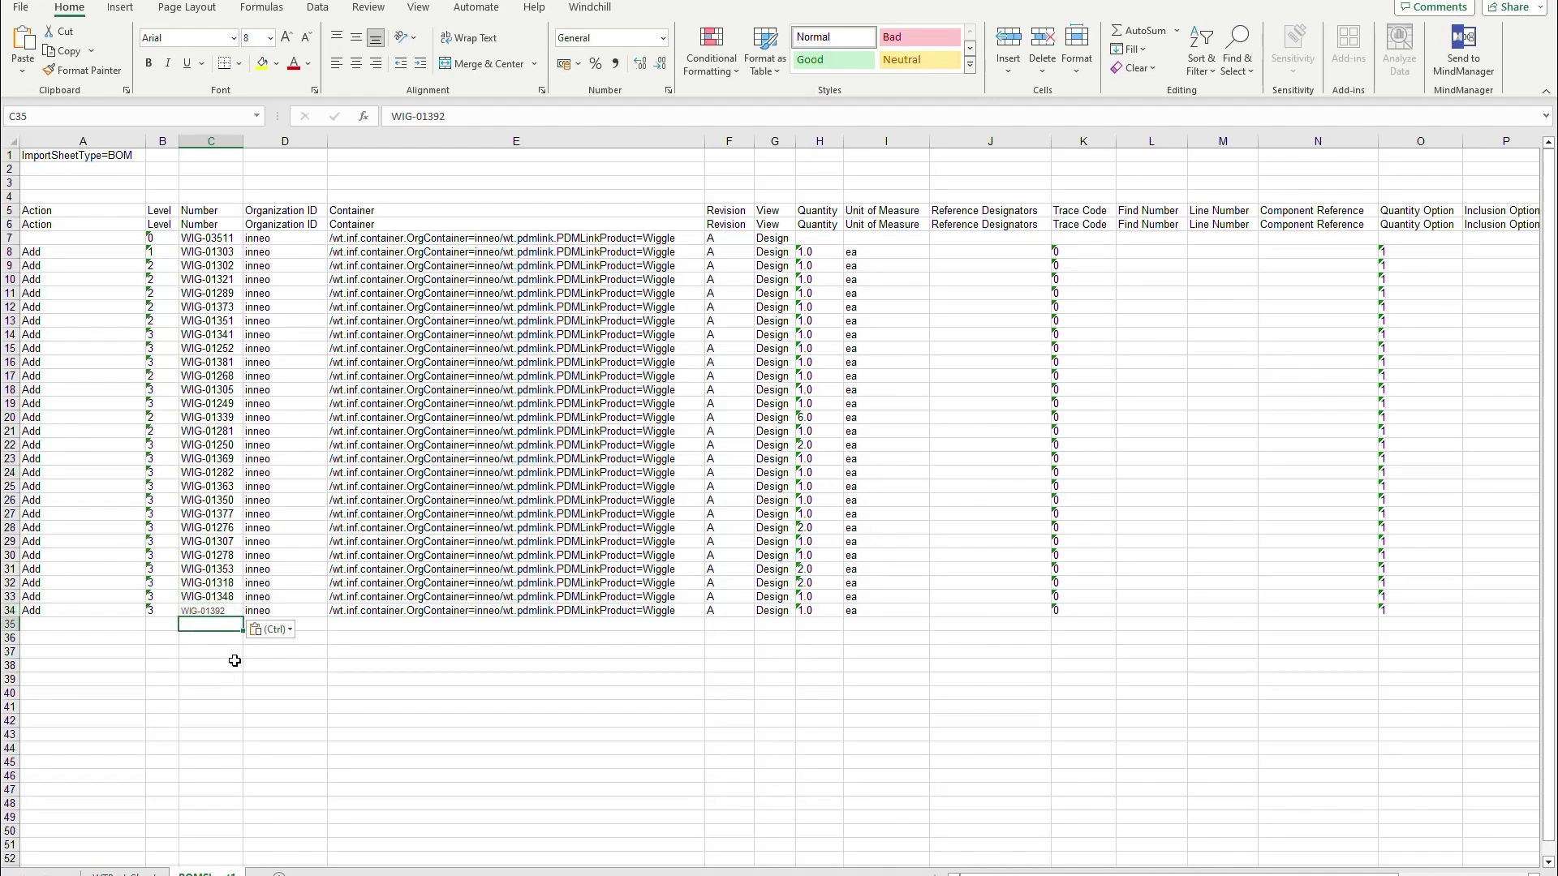
# Copy the part number of REAR WHEEL ASSY, HYB from Windchill and return to the bike_assy_01.xls workbook in Excel.
pyautogui.click(966, 875)
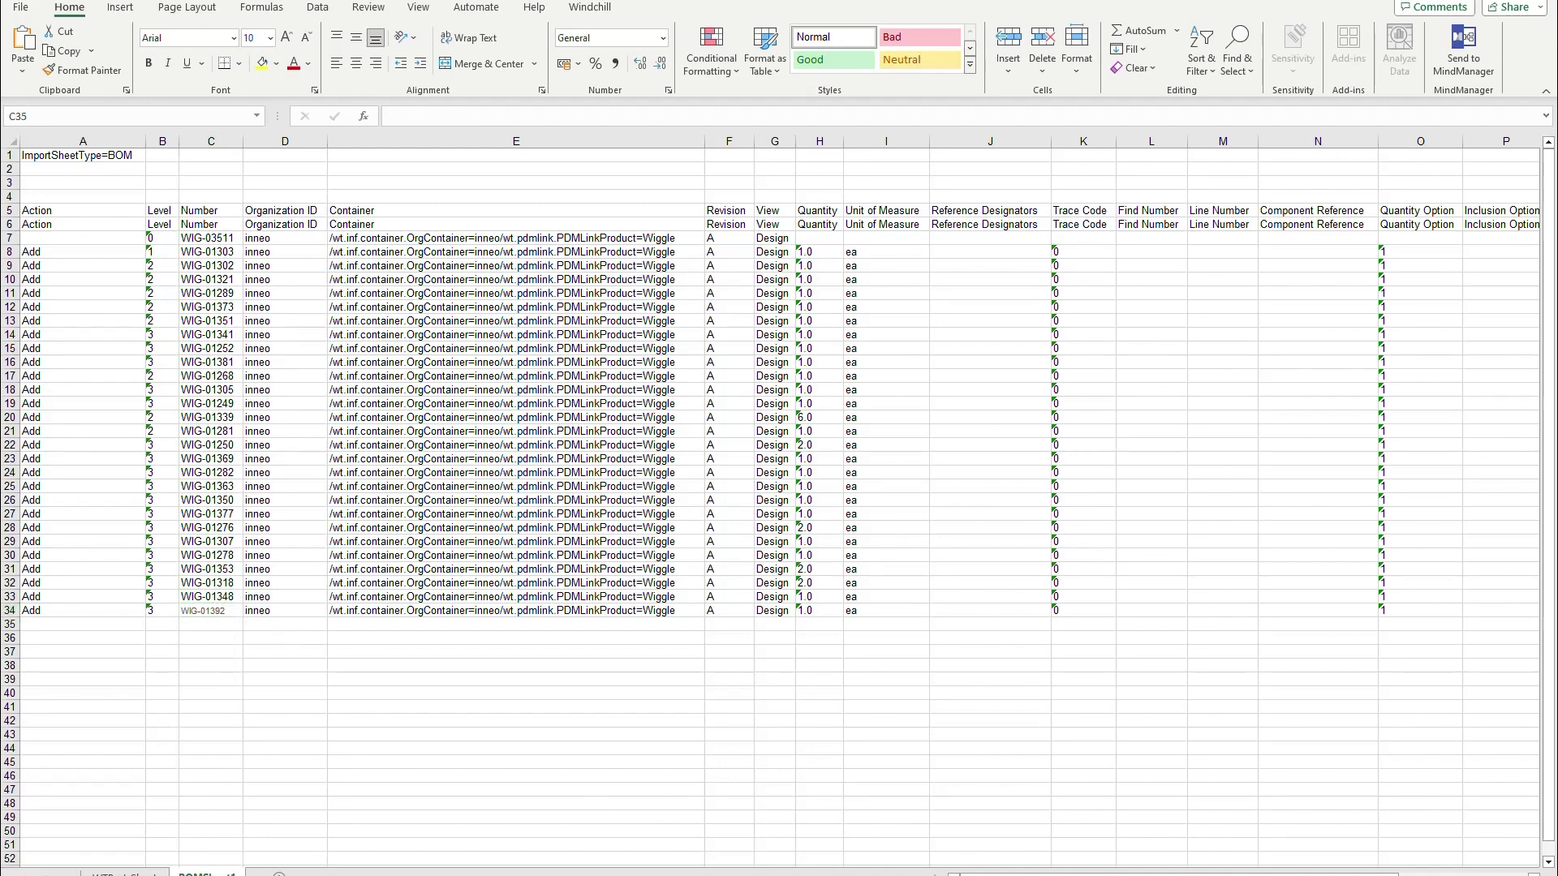
pyautogui.click(620, 248)
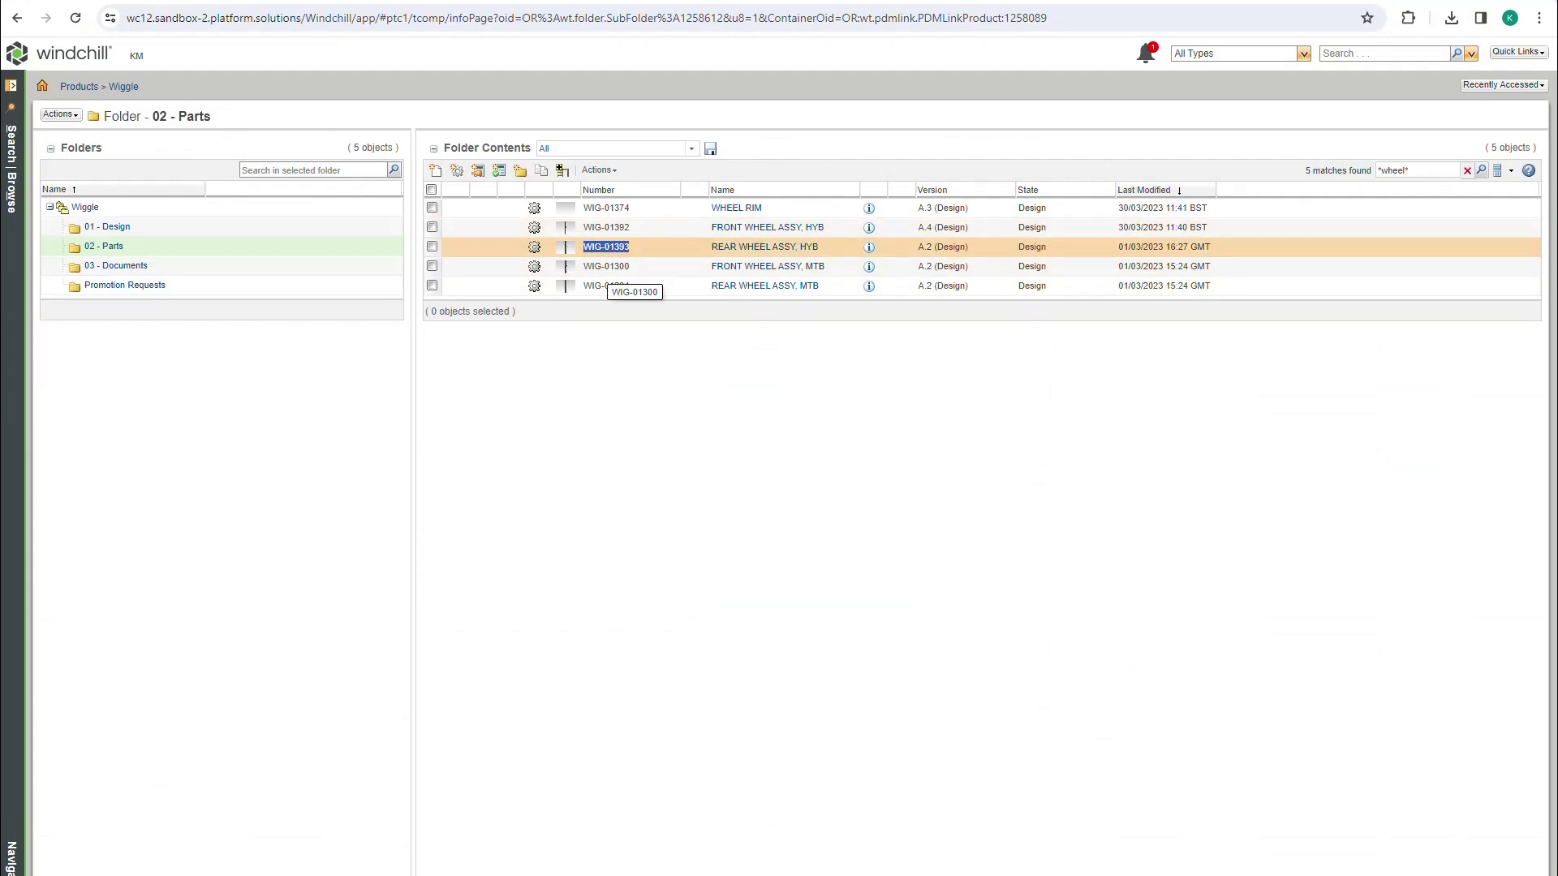
pyautogui.click(716, 847)
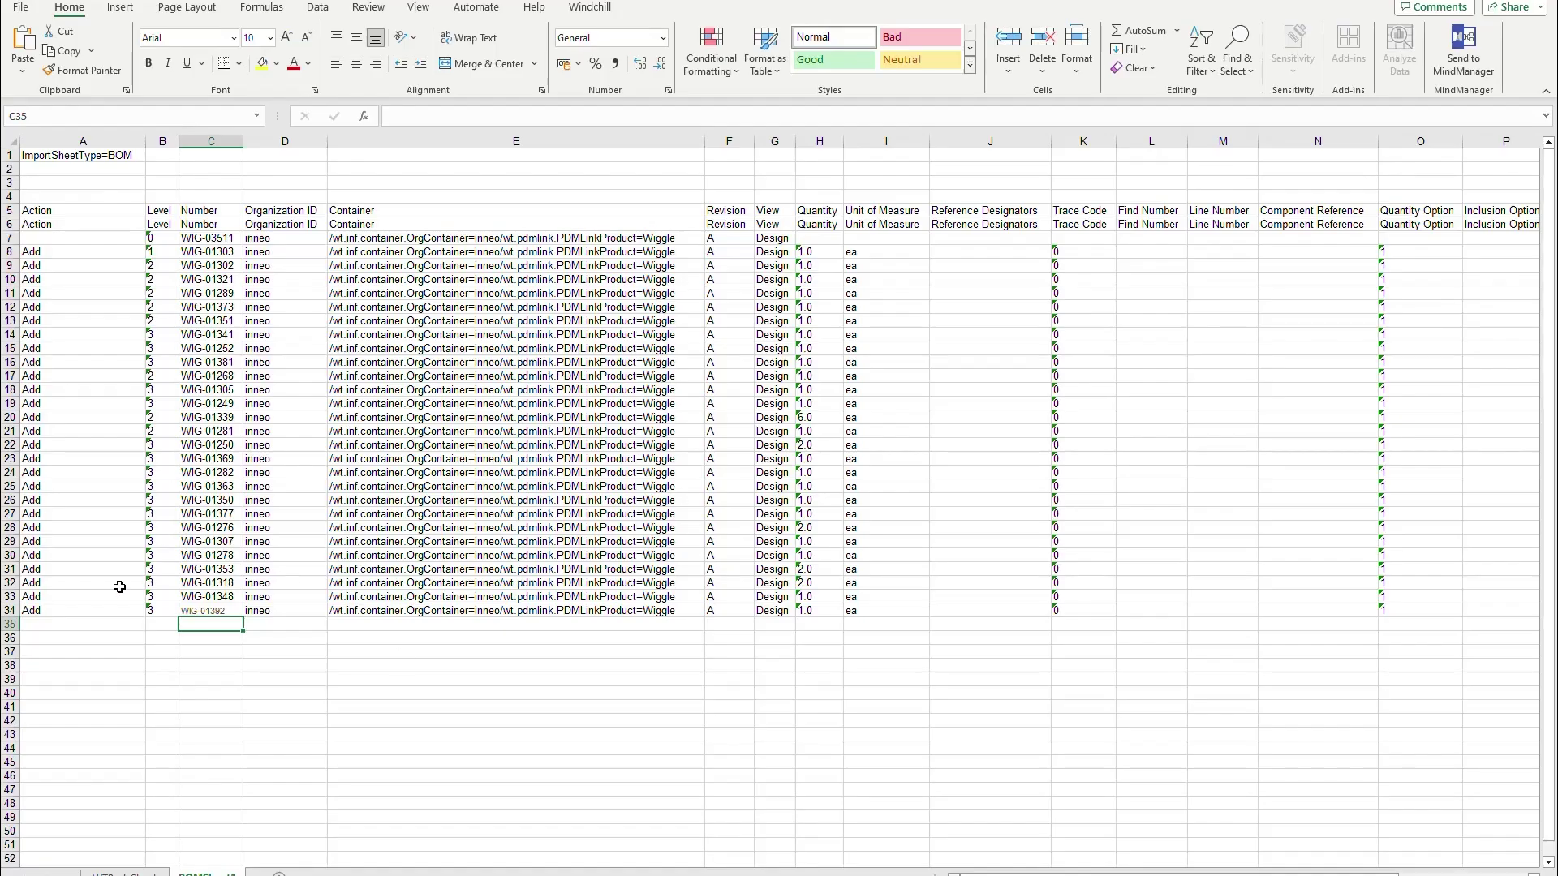
# Duplicate row 34 from the Action through Type columns into row 35 as copied cells rather than a series.
pyautogui.moveTo(73, 612); pyautogui.dragTo(1050, 632)
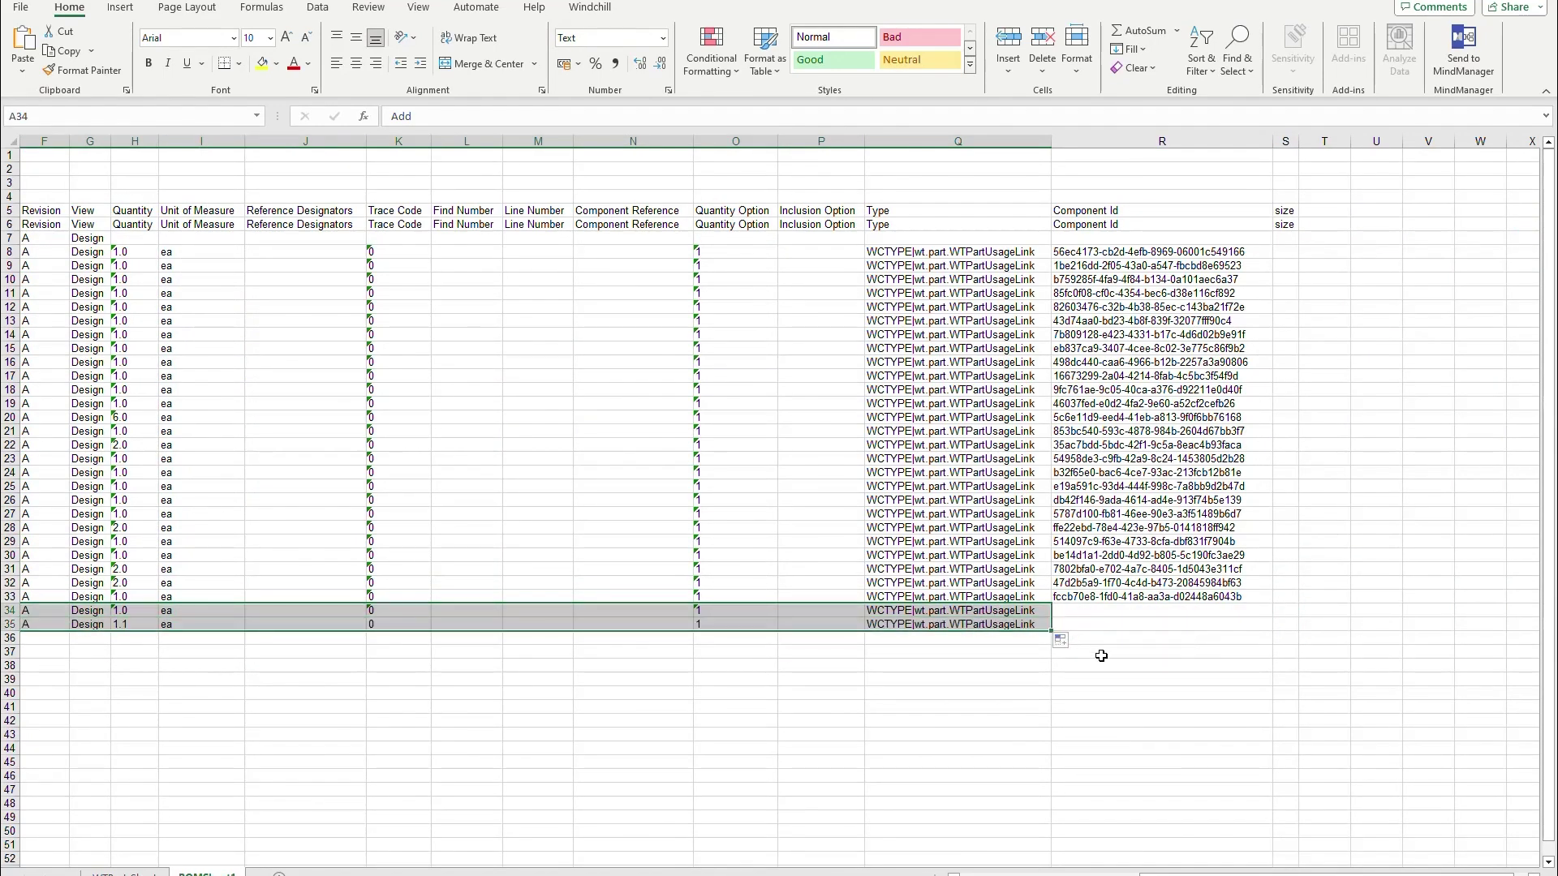
pyautogui.click(1063, 642)
pyautogui.click(1102, 661)
pyautogui.click(1103, 868)
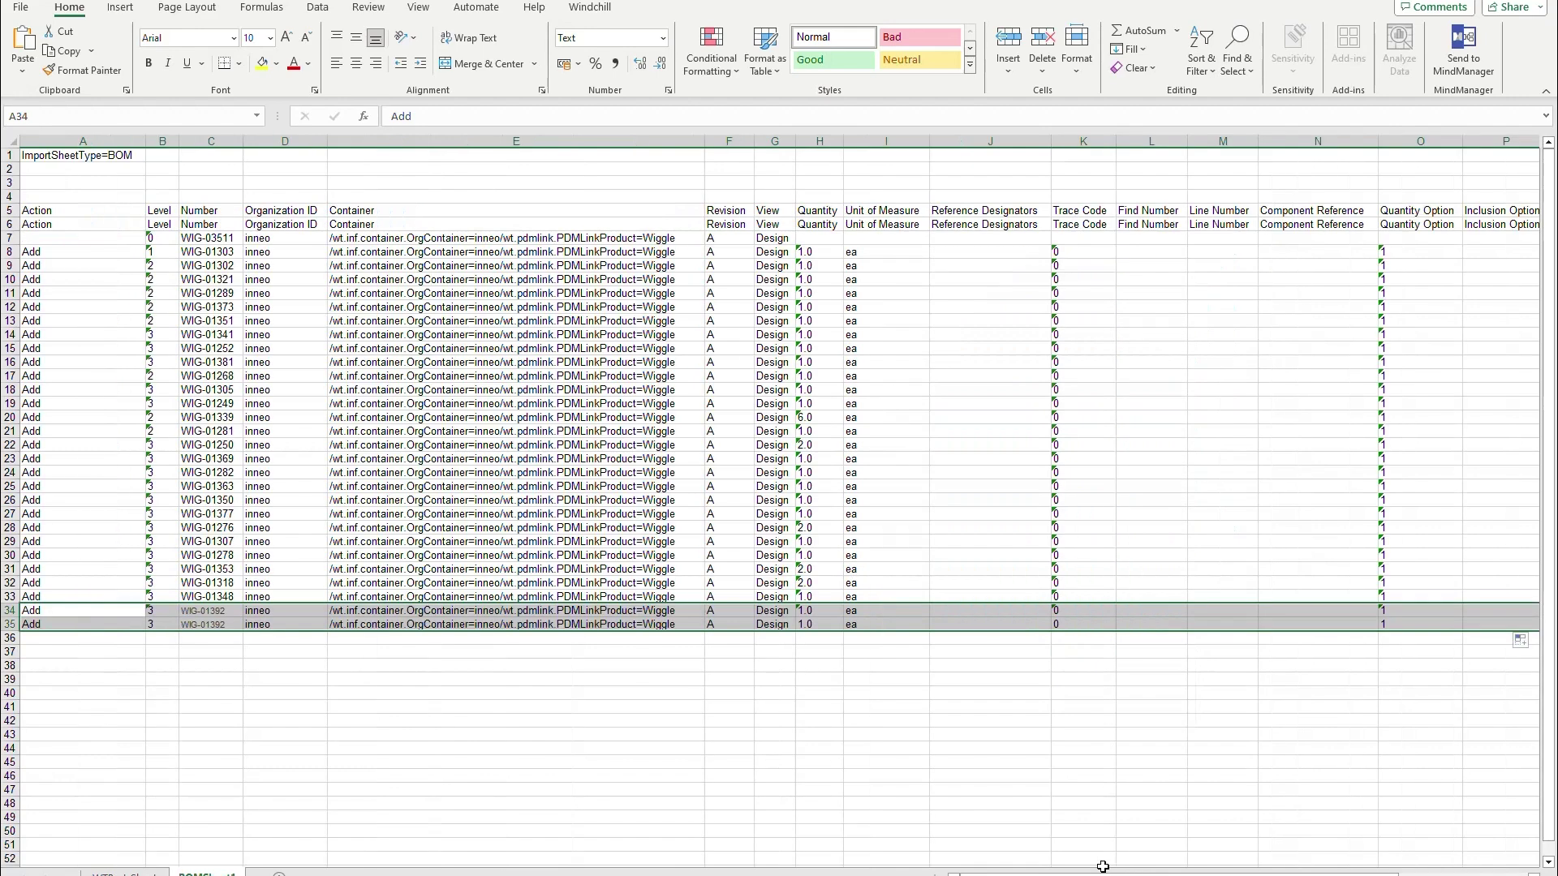
# Replace the part number in cell C35 with the copied WIG-01393.
pyautogui.click(219, 625)
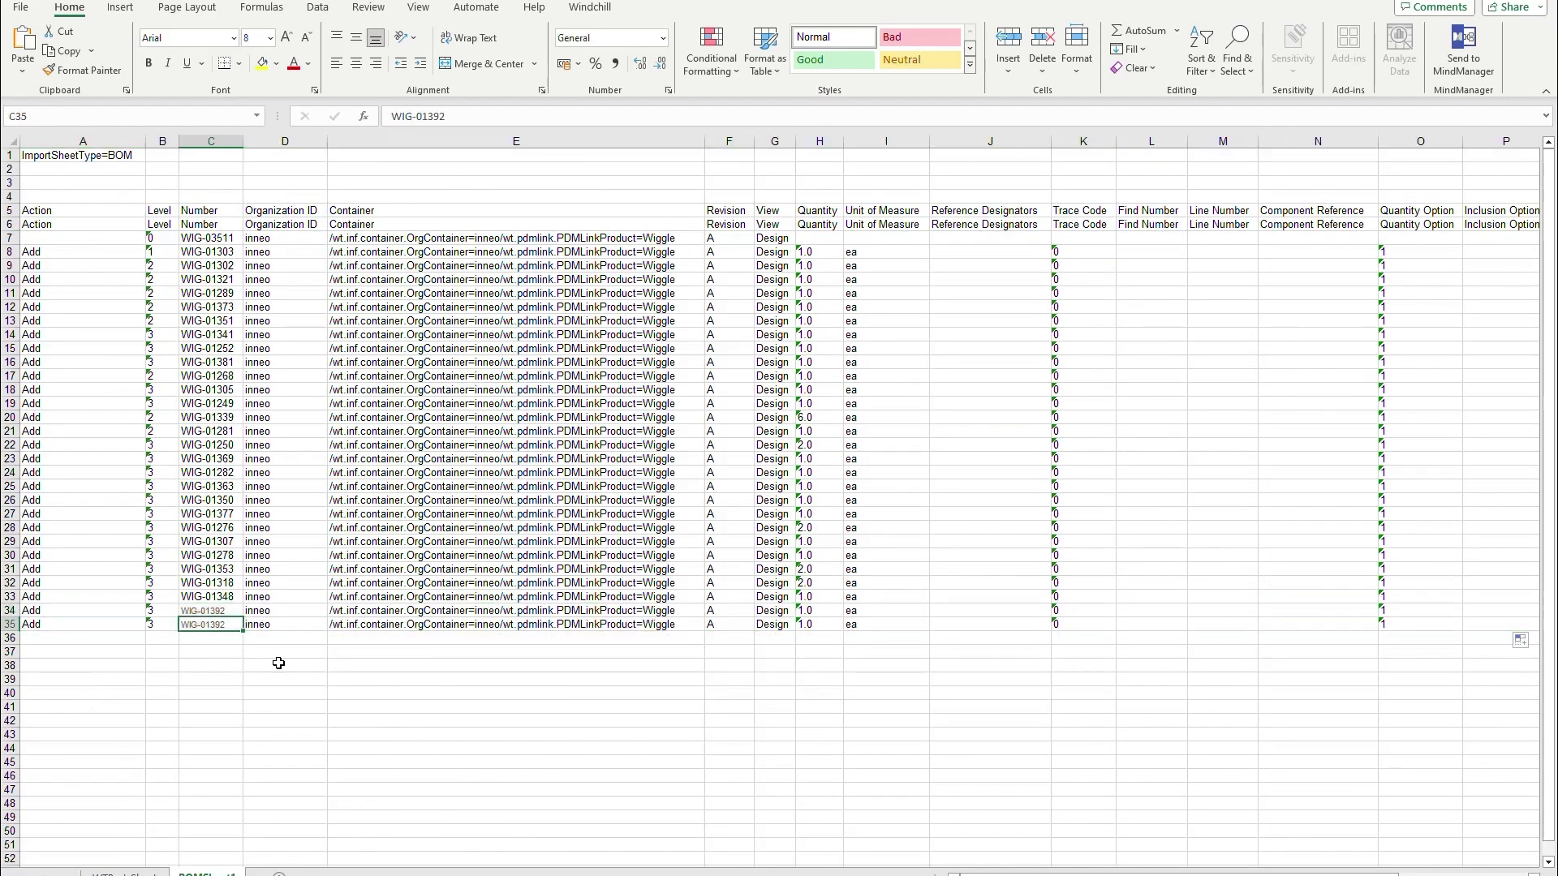
pyautogui.hotkey('ctrl', 'v')
pyautogui.click(192, 664)
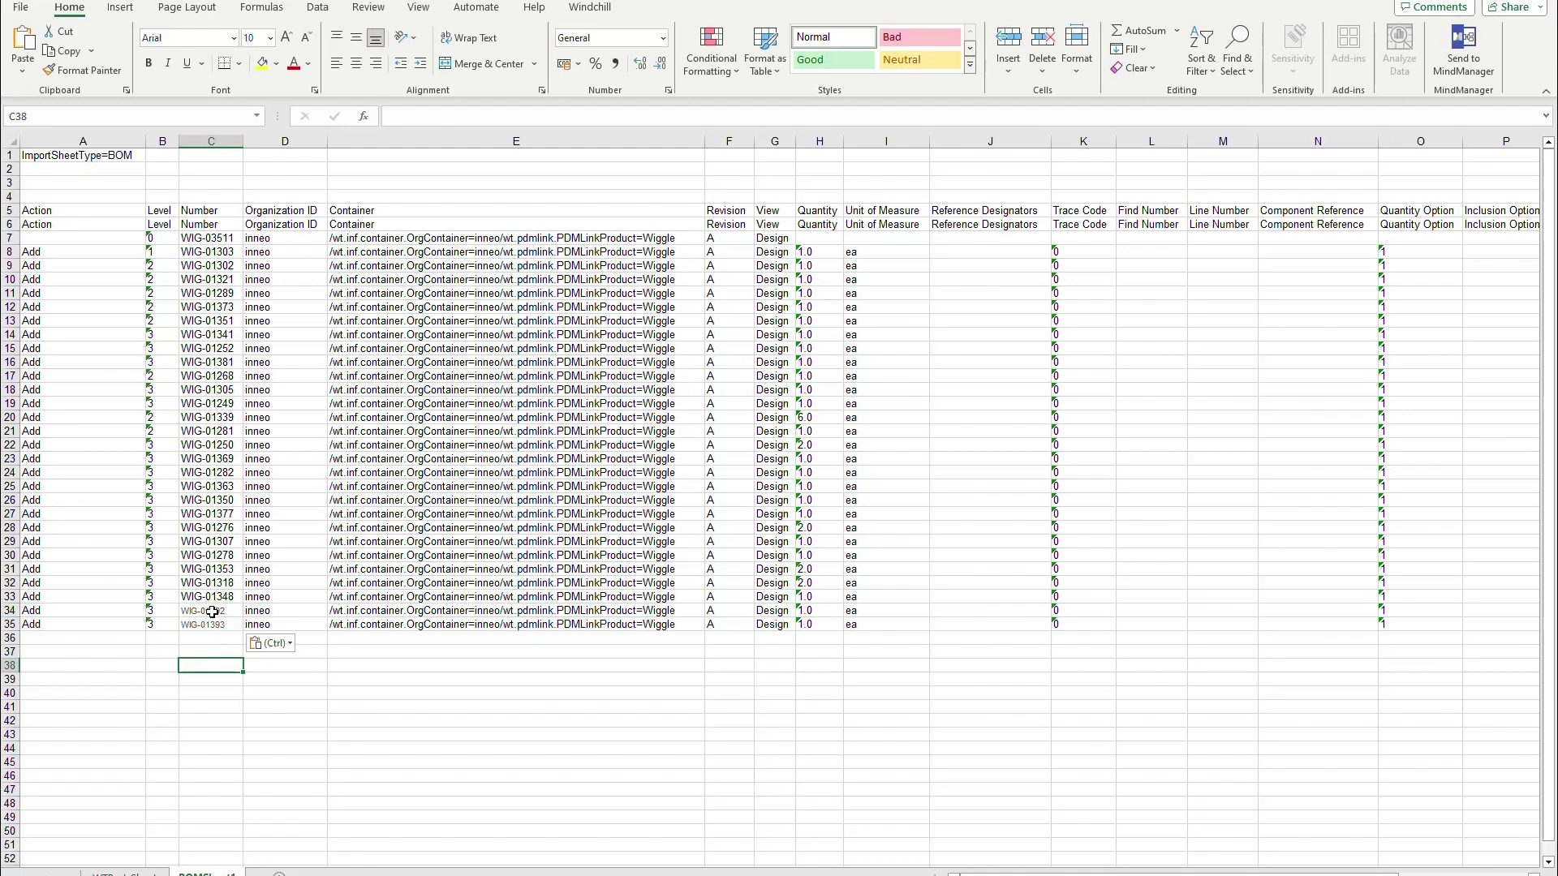
# Set the Level to 1 for the WIG-01392 and WIG-01393 rows, cells B34 and B35.
pyautogui.click(55, 616)
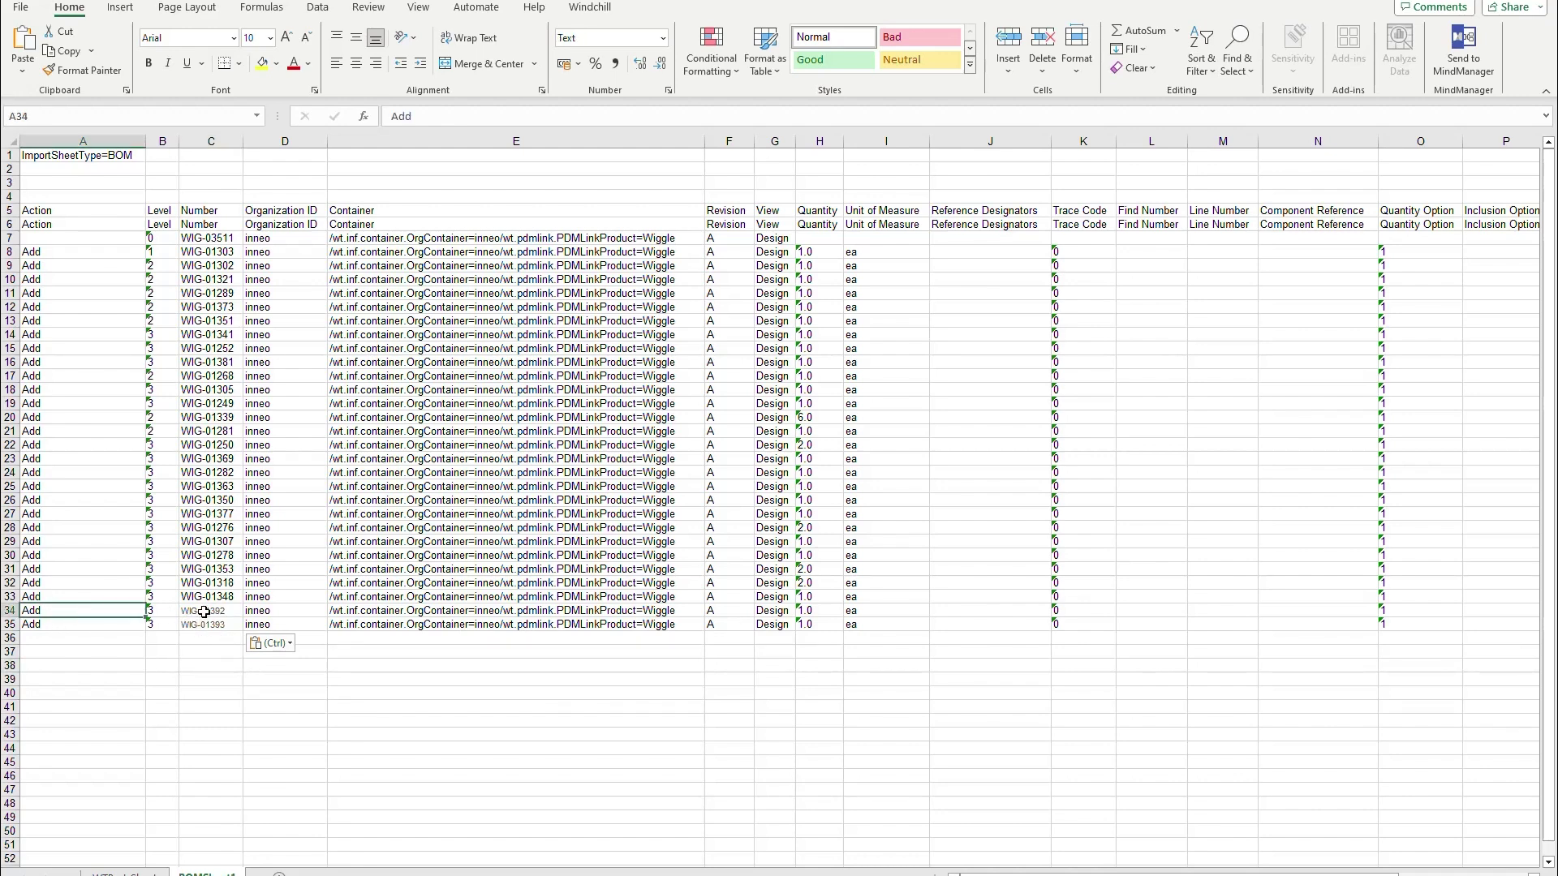
pyautogui.click(229, 614)
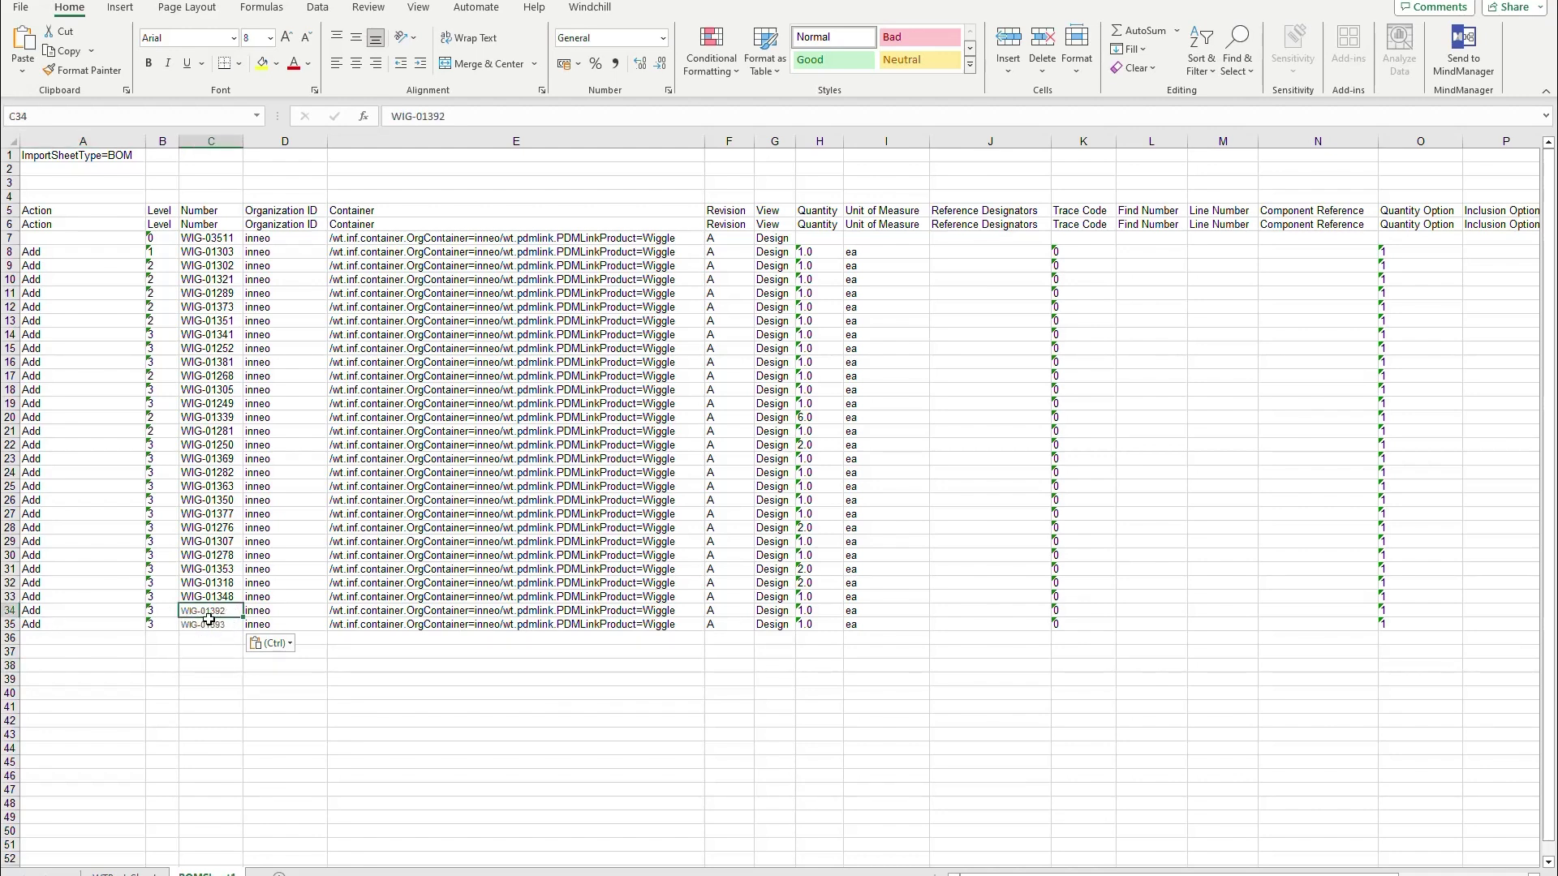
pyautogui.click(219, 627)
pyautogui.click(156, 611)
pyautogui.write('1')
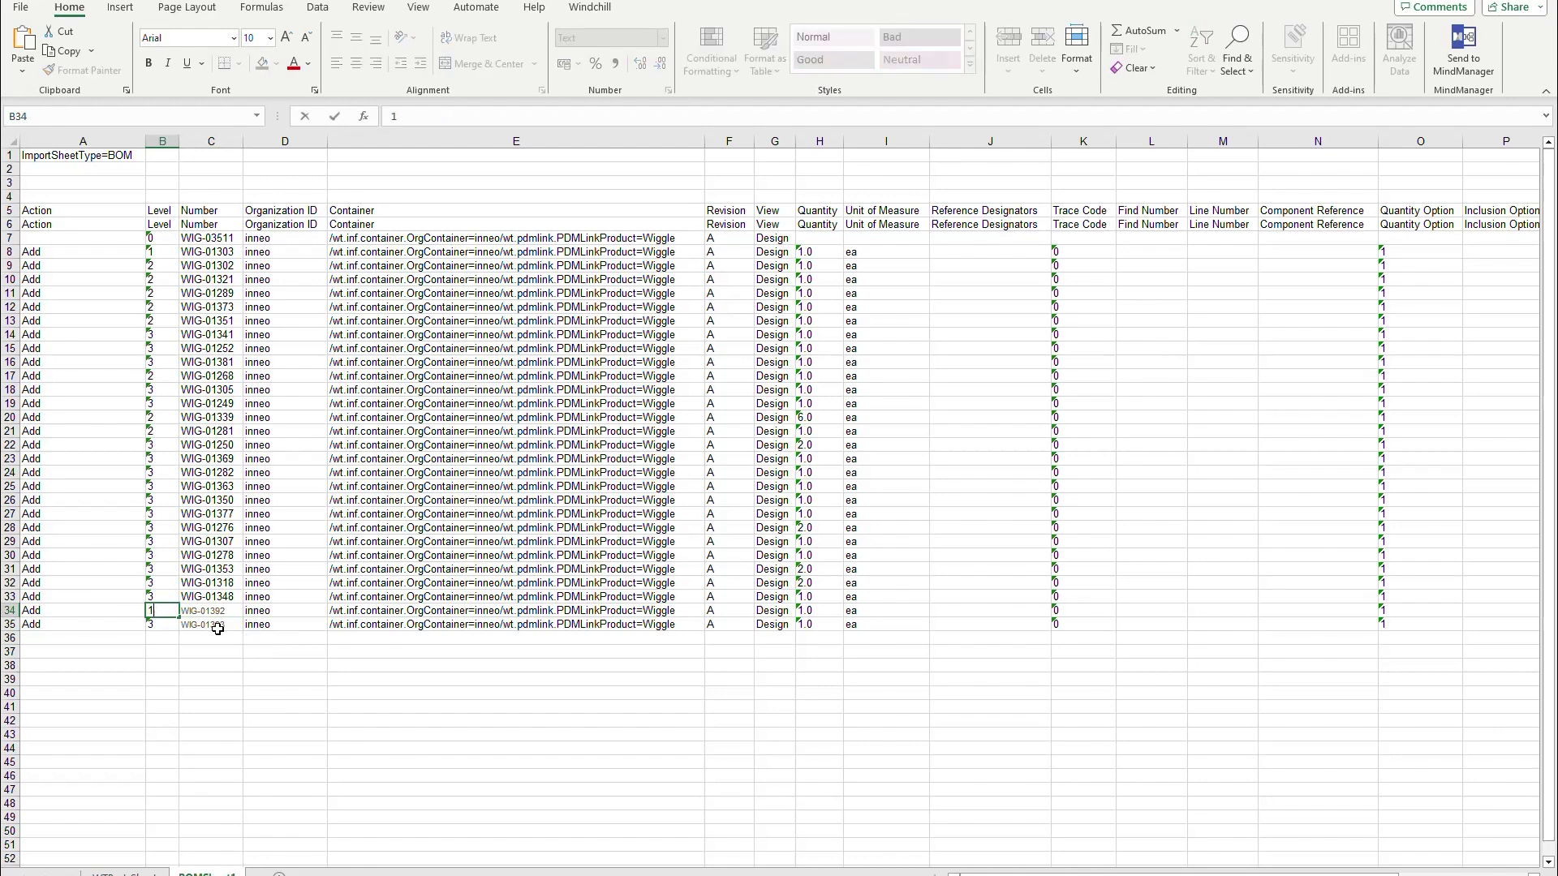
pyautogui.press('Return')
pyautogui.write('1')
pyautogui.press('Return')
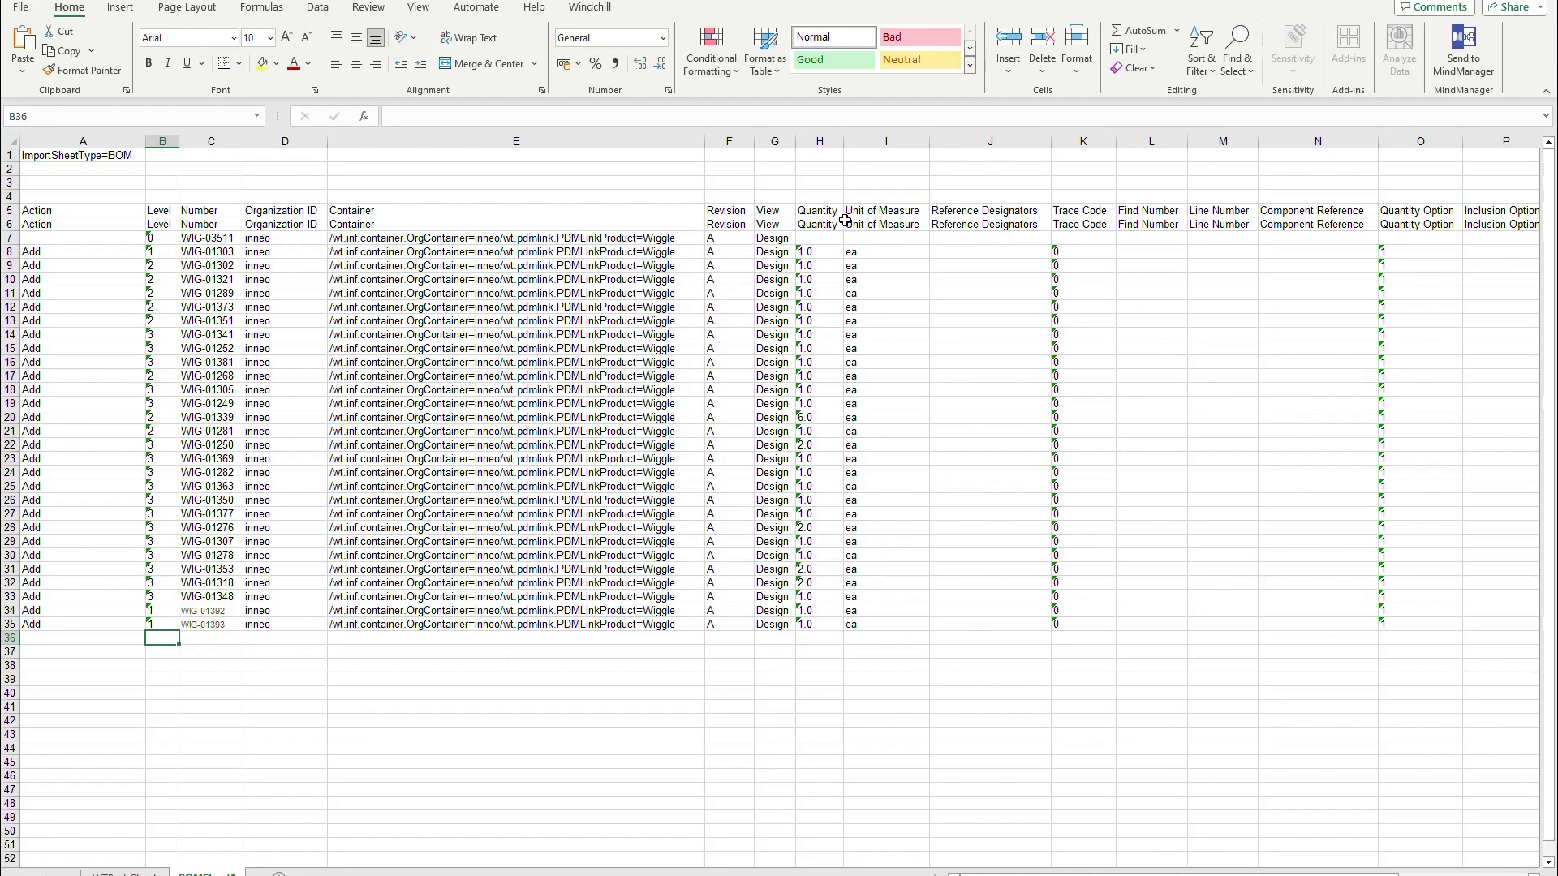
# Check the quantities and remaining columns of the two added rows, and save the workbook in its existing .xls format.
pyautogui.click(821, 610)
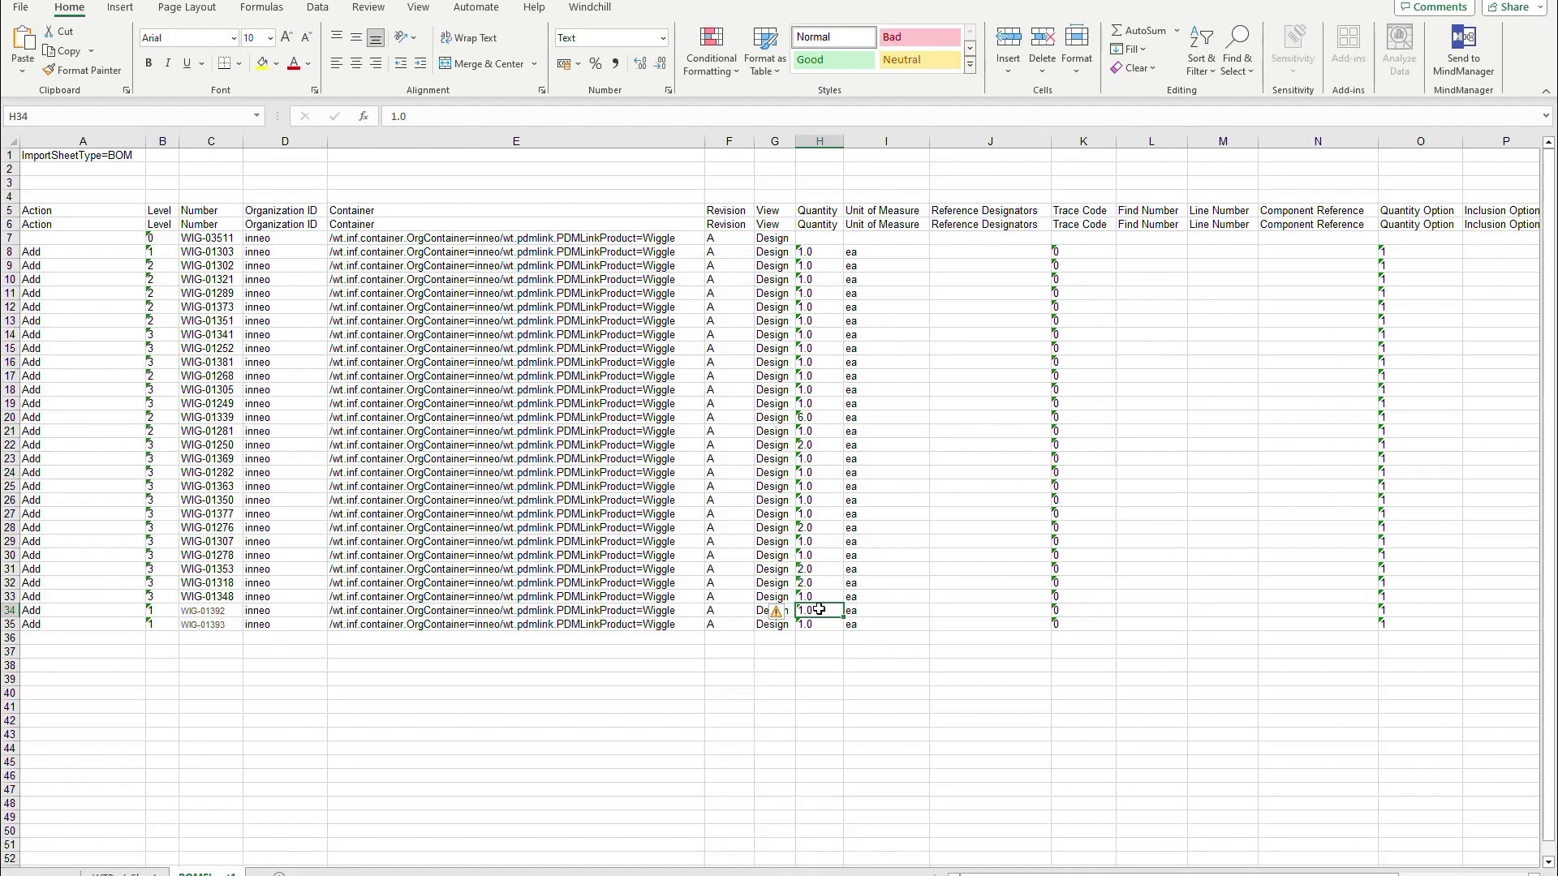
pyautogui.click(771, 696)
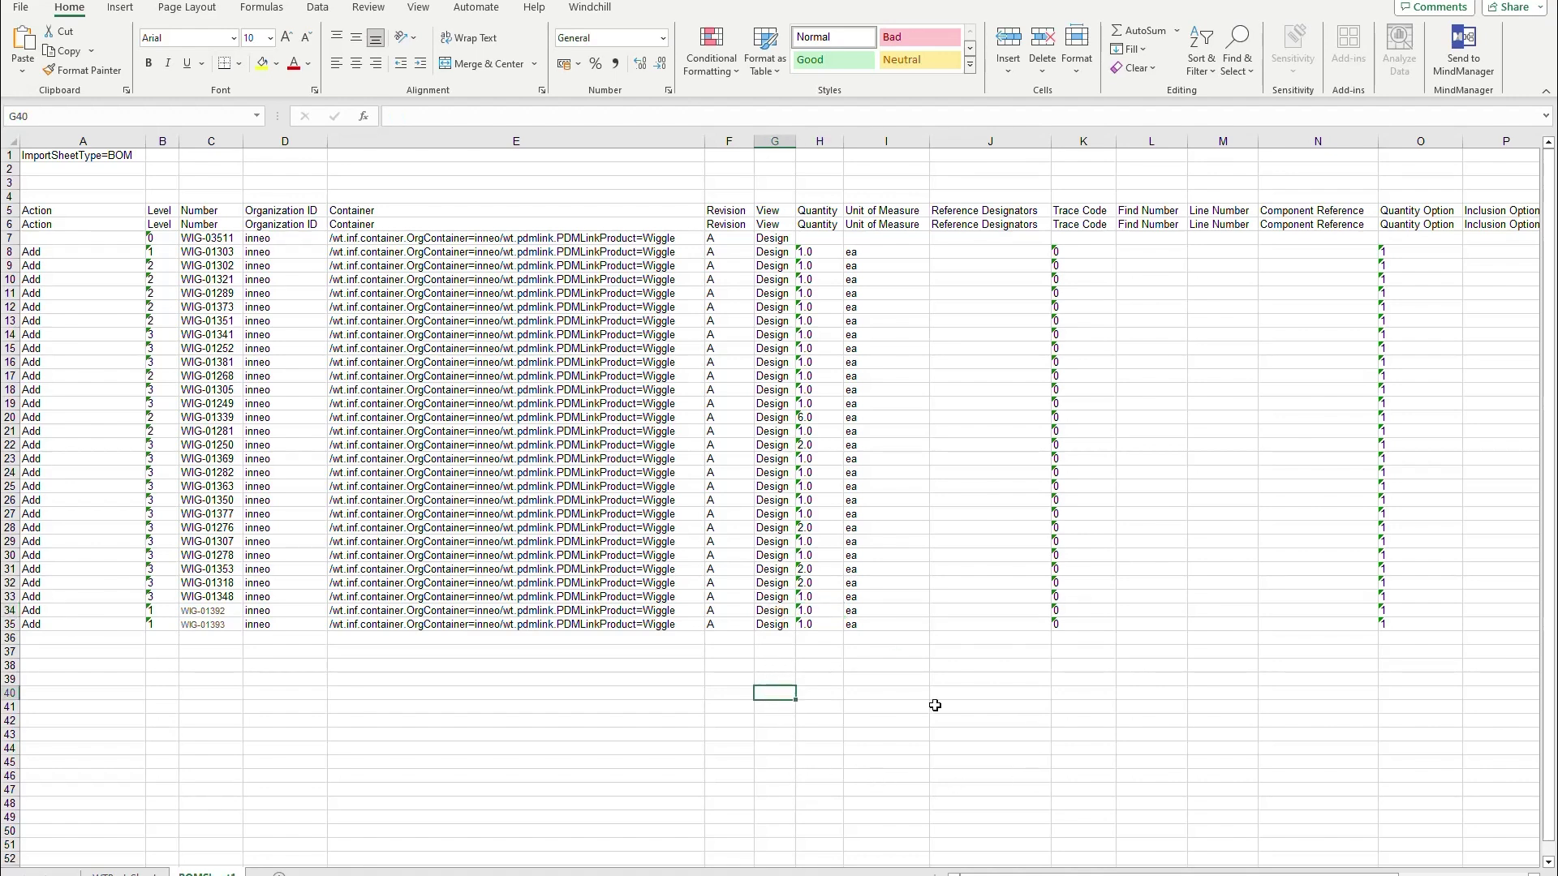
pyautogui.hscroll(1, 974, 873)
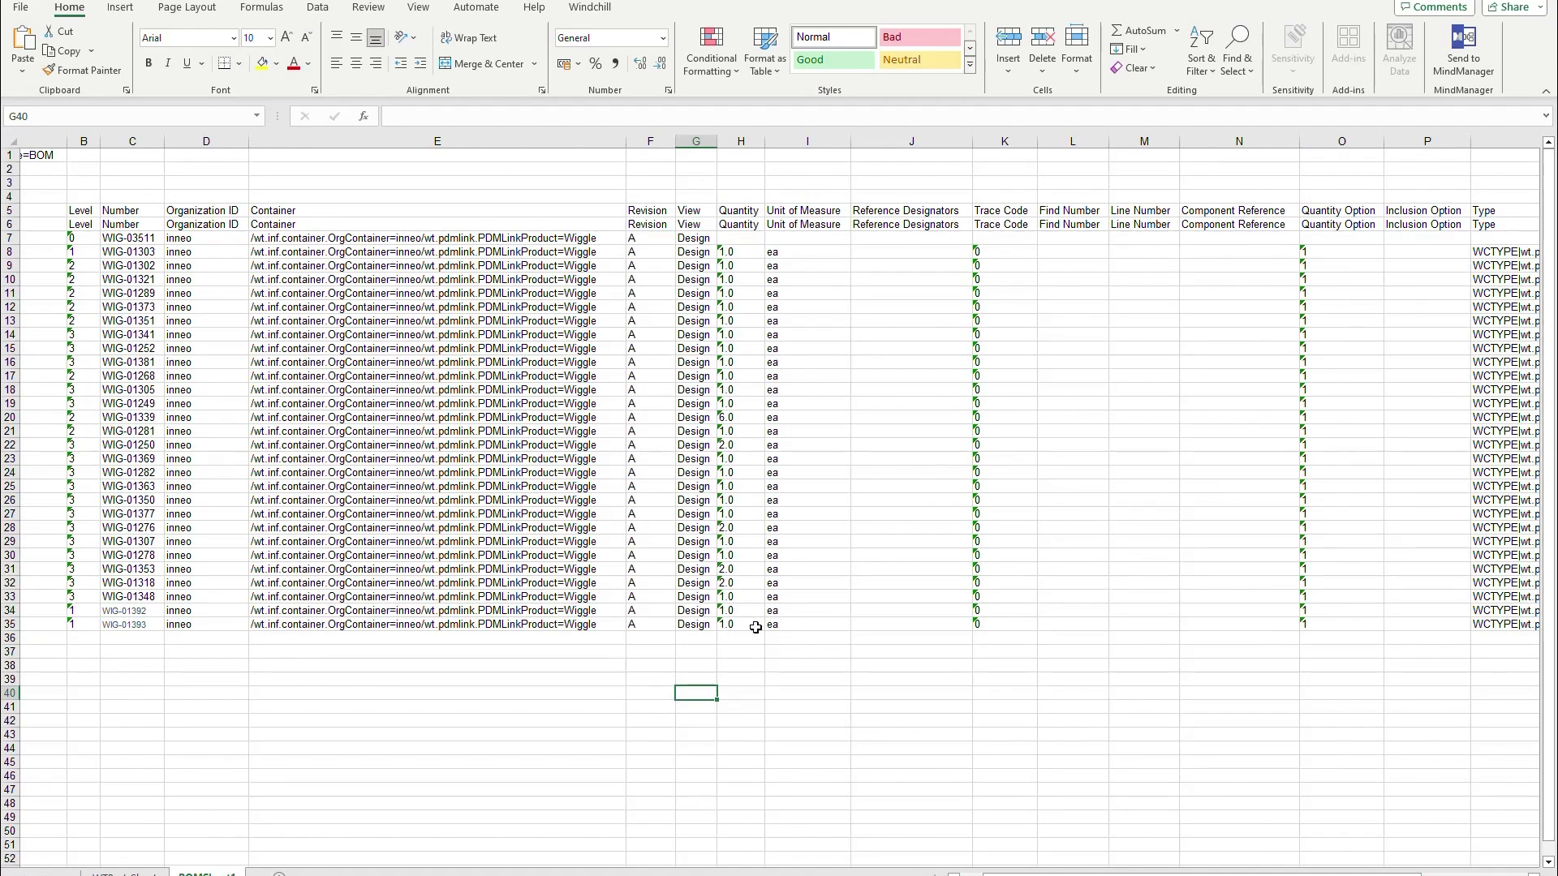
pyautogui.moveTo(1077, 873); pyautogui.dragTo(1019, 874)
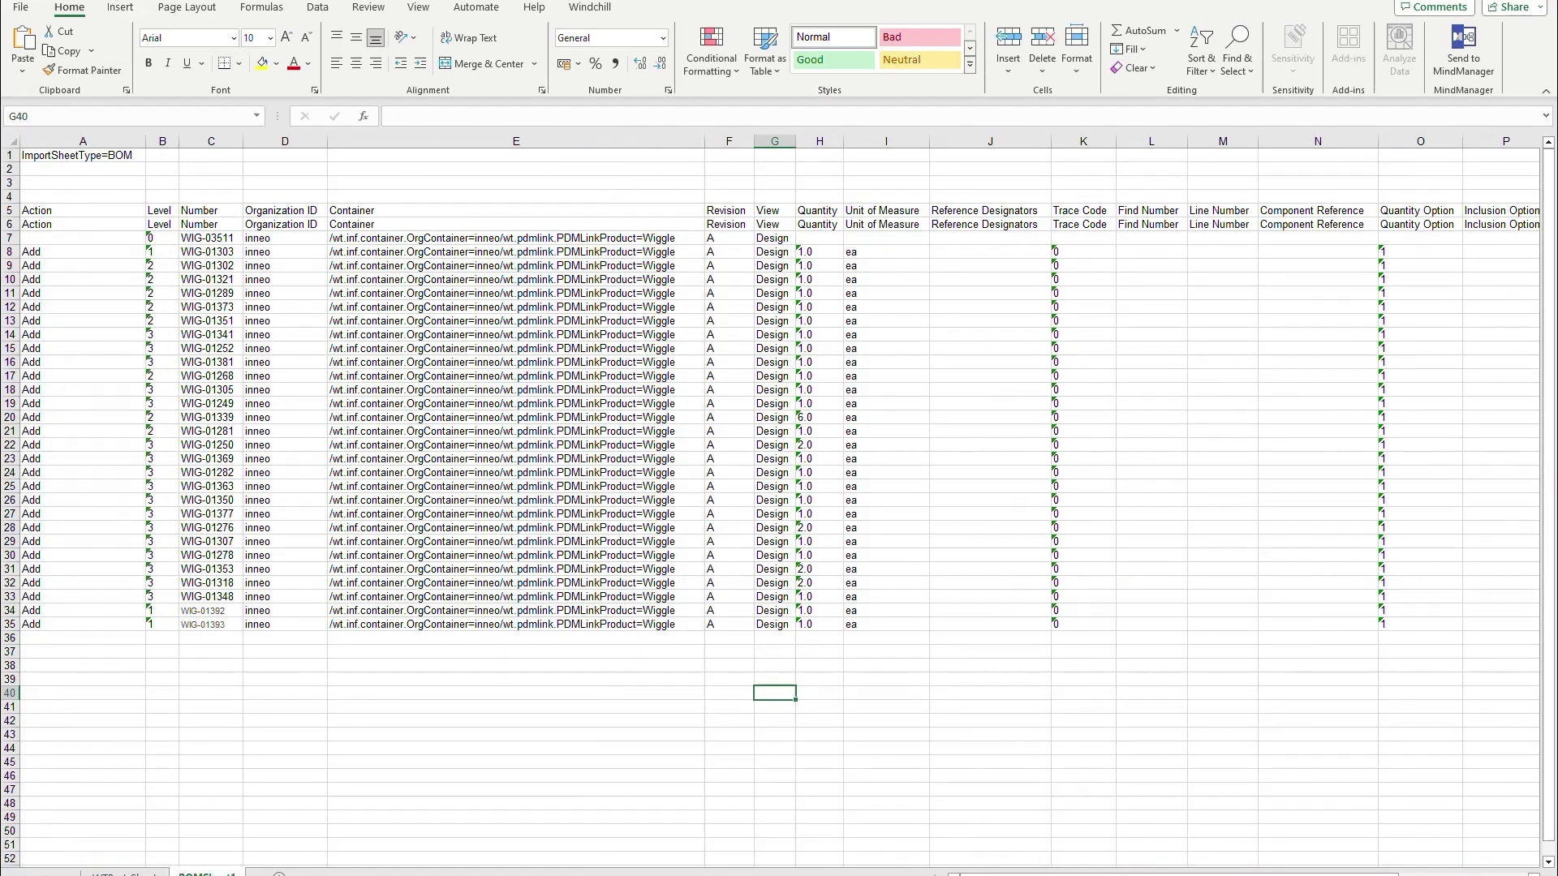
pyautogui.hotkey('ctrl', 's')
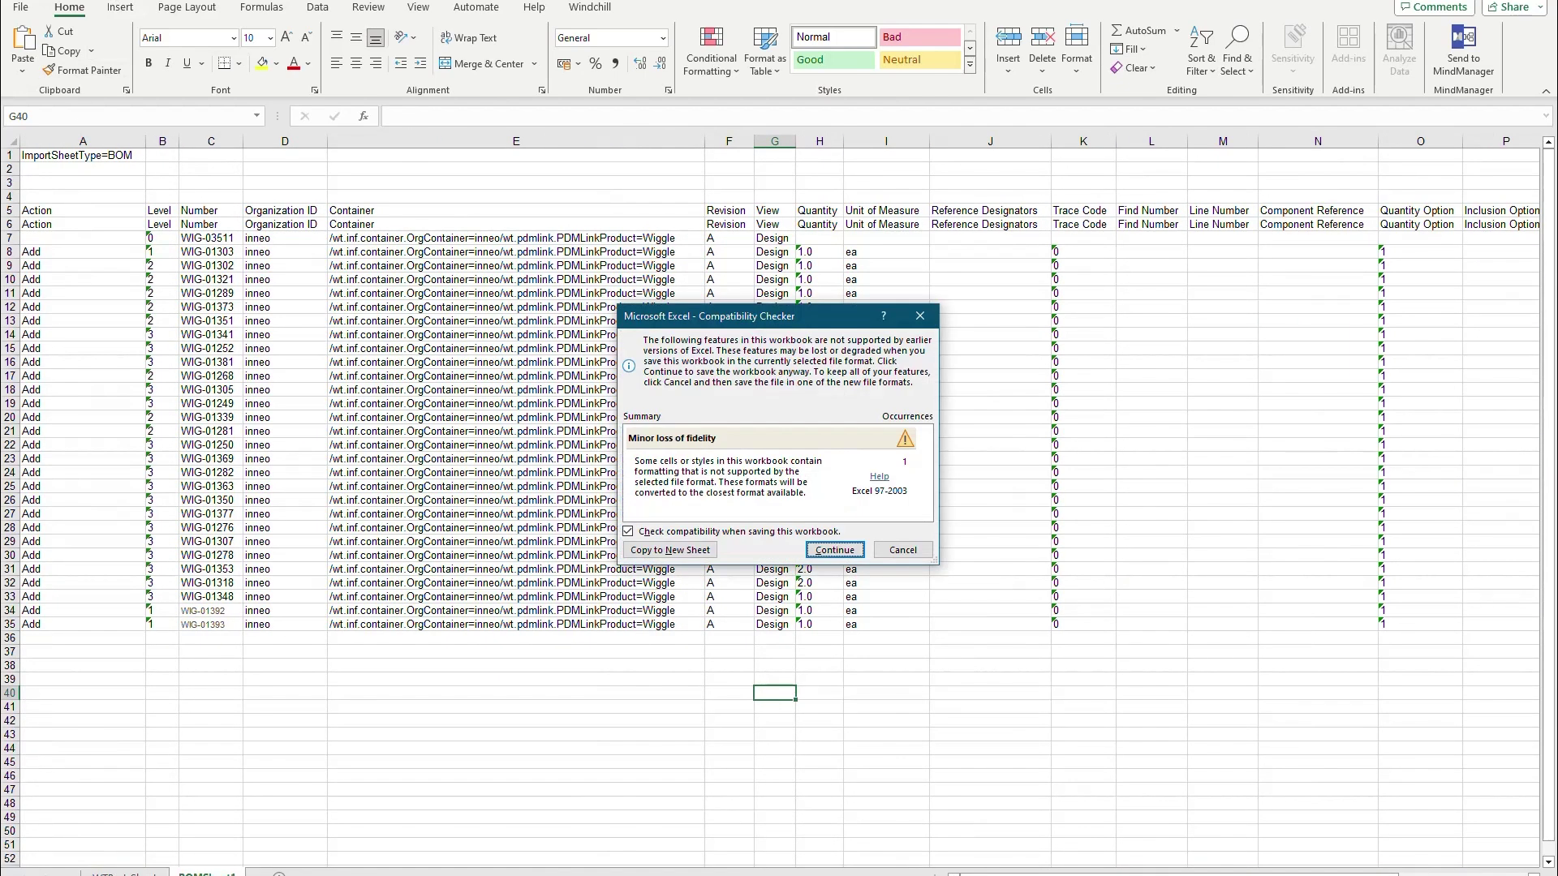
pyautogui.click(835, 552)
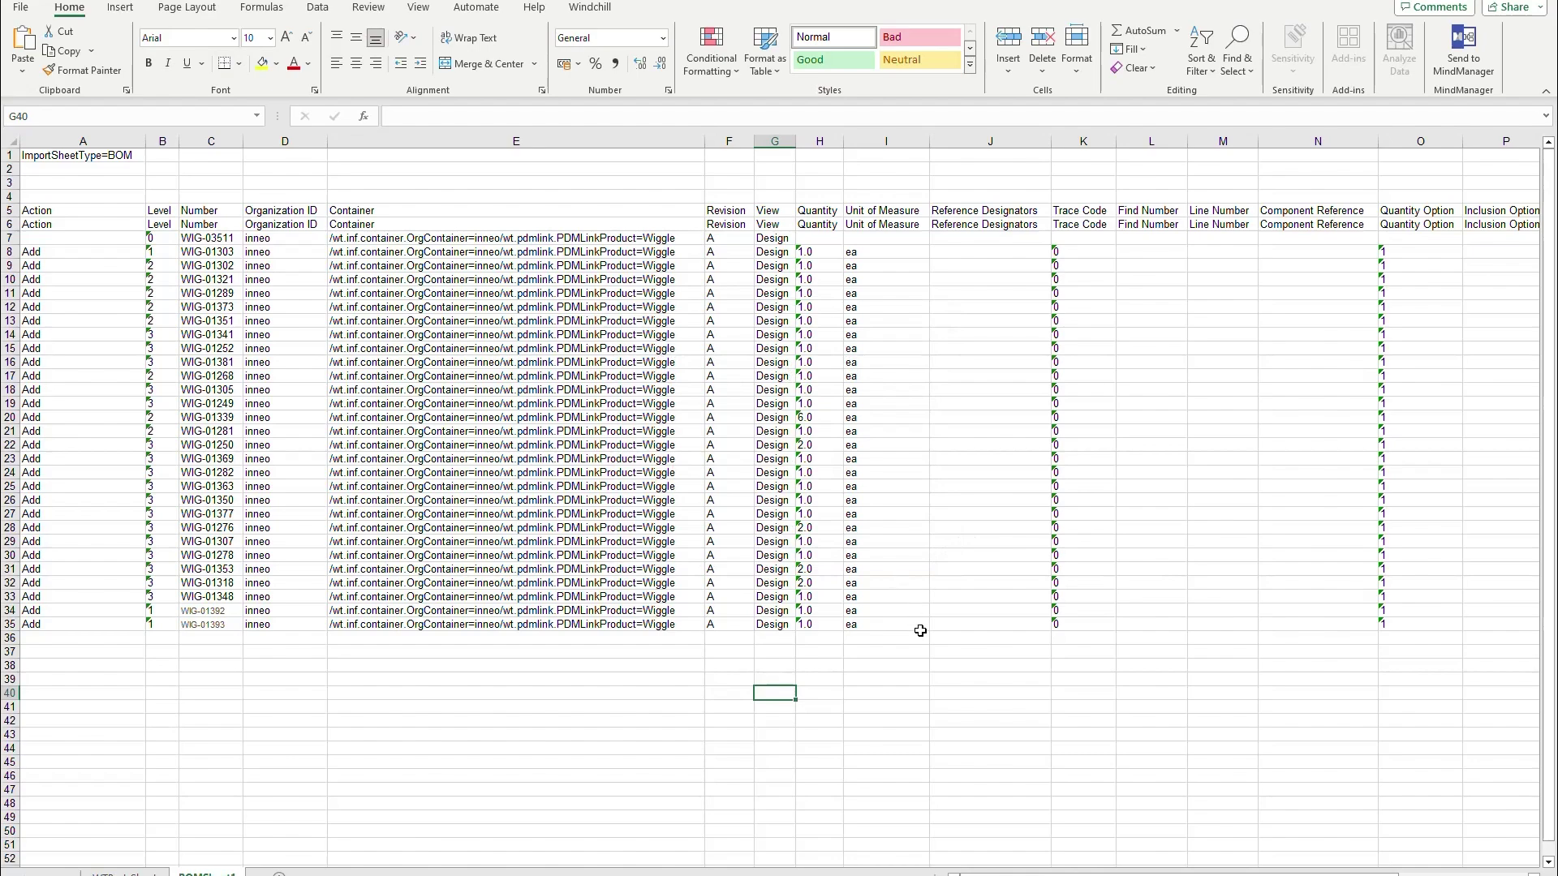
# Switch to Windchill and start an Import from Spreadsheet in the 02 - Parts folder with bike_assy_01.xls from Downloads as the source.
pyautogui.hotkey('alt', 'Tab')
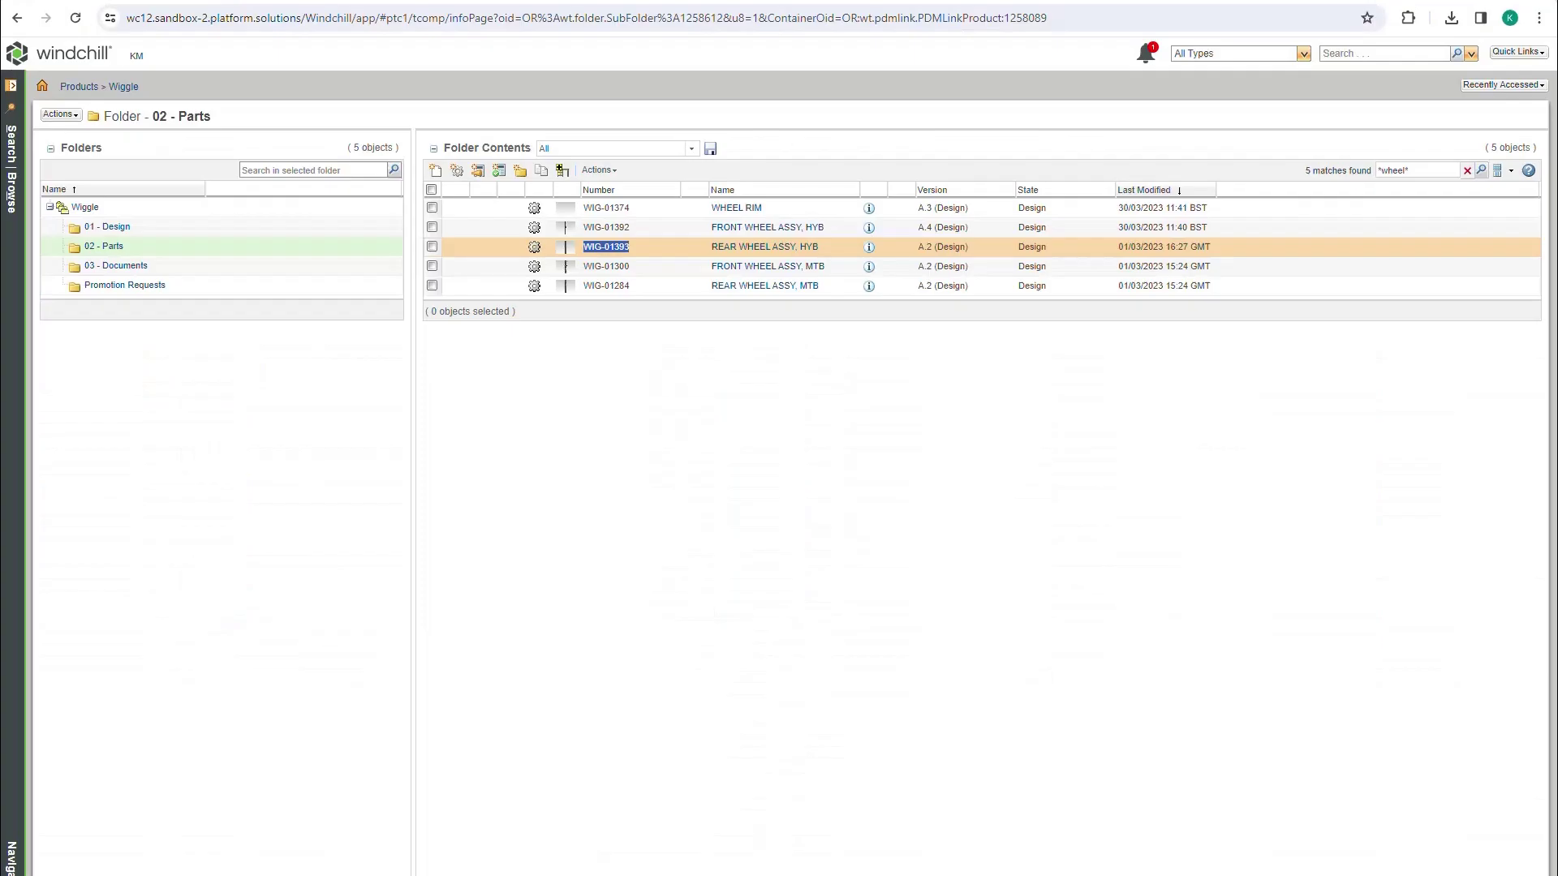
pyautogui.click(763, 447)
pyautogui.click(598, 171)
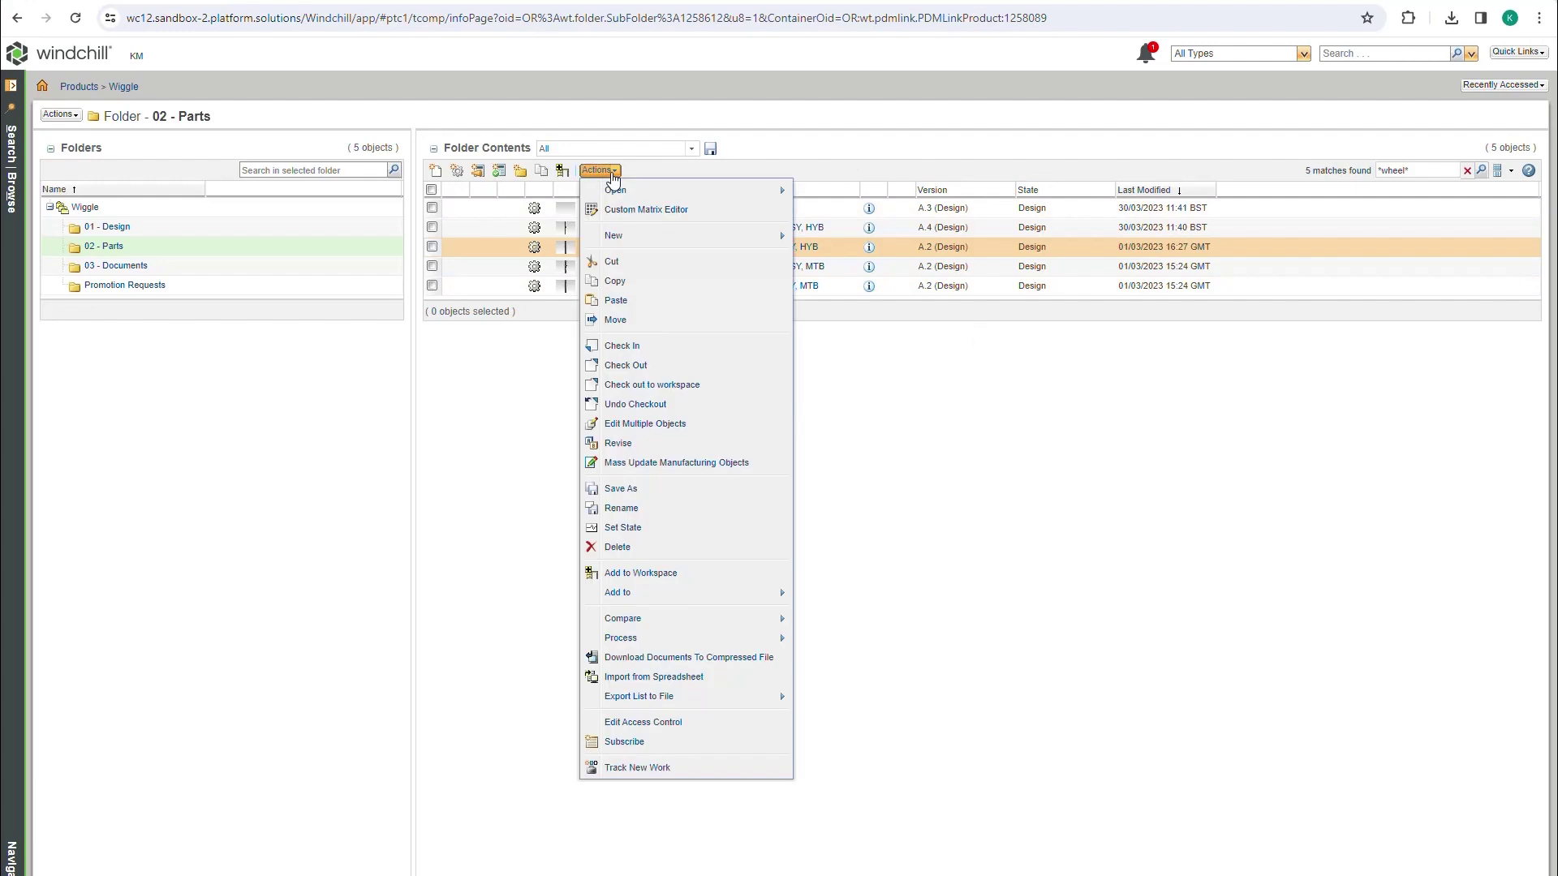
pyautogui.click(662, 678)
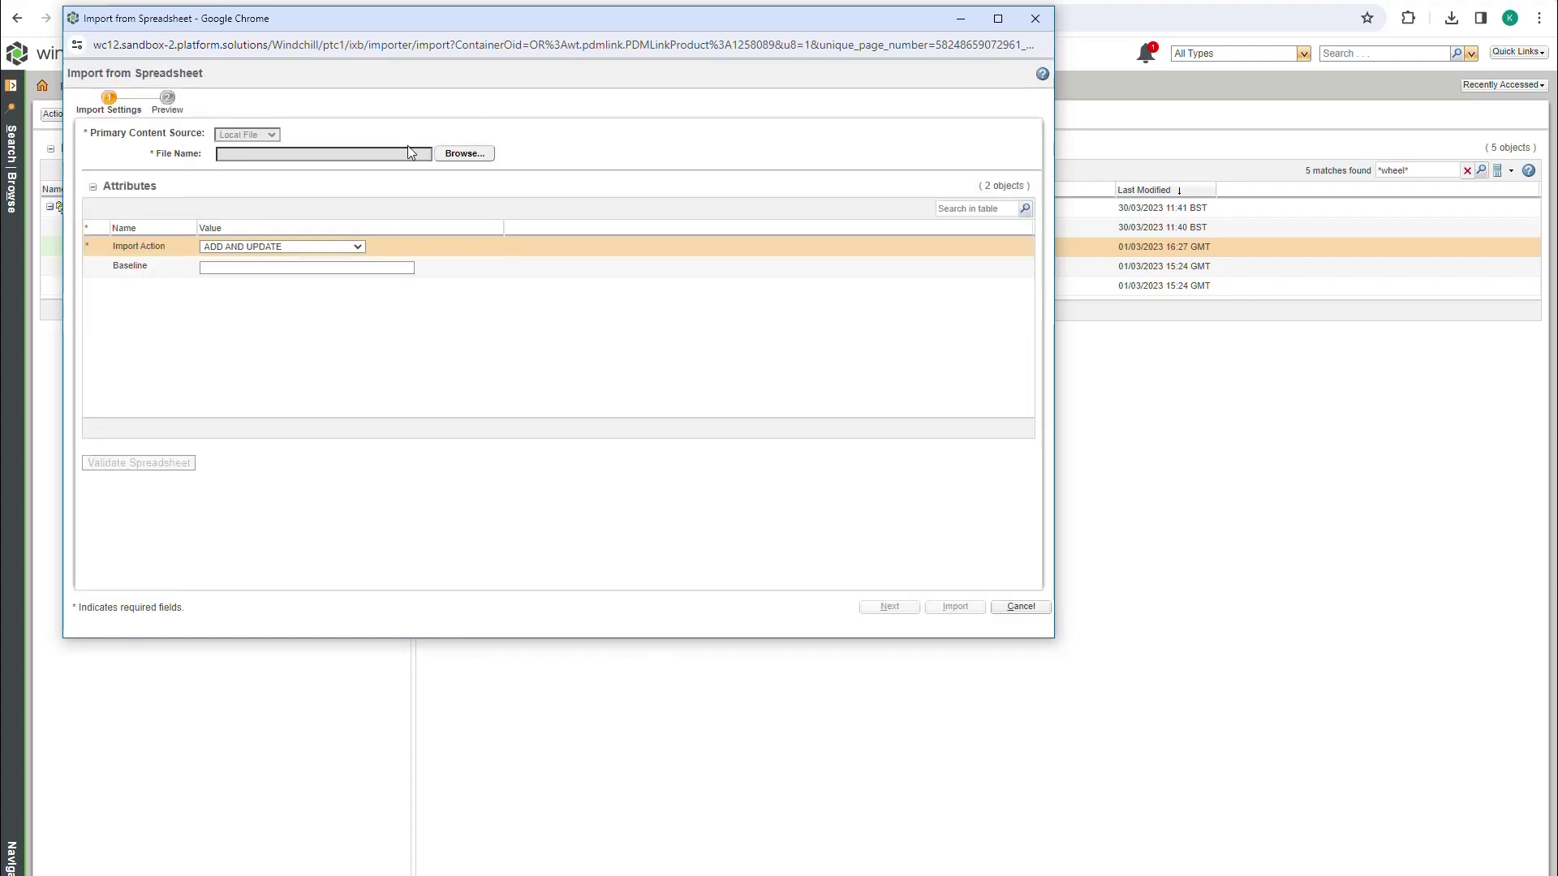
pyautogui.click(485, 156)
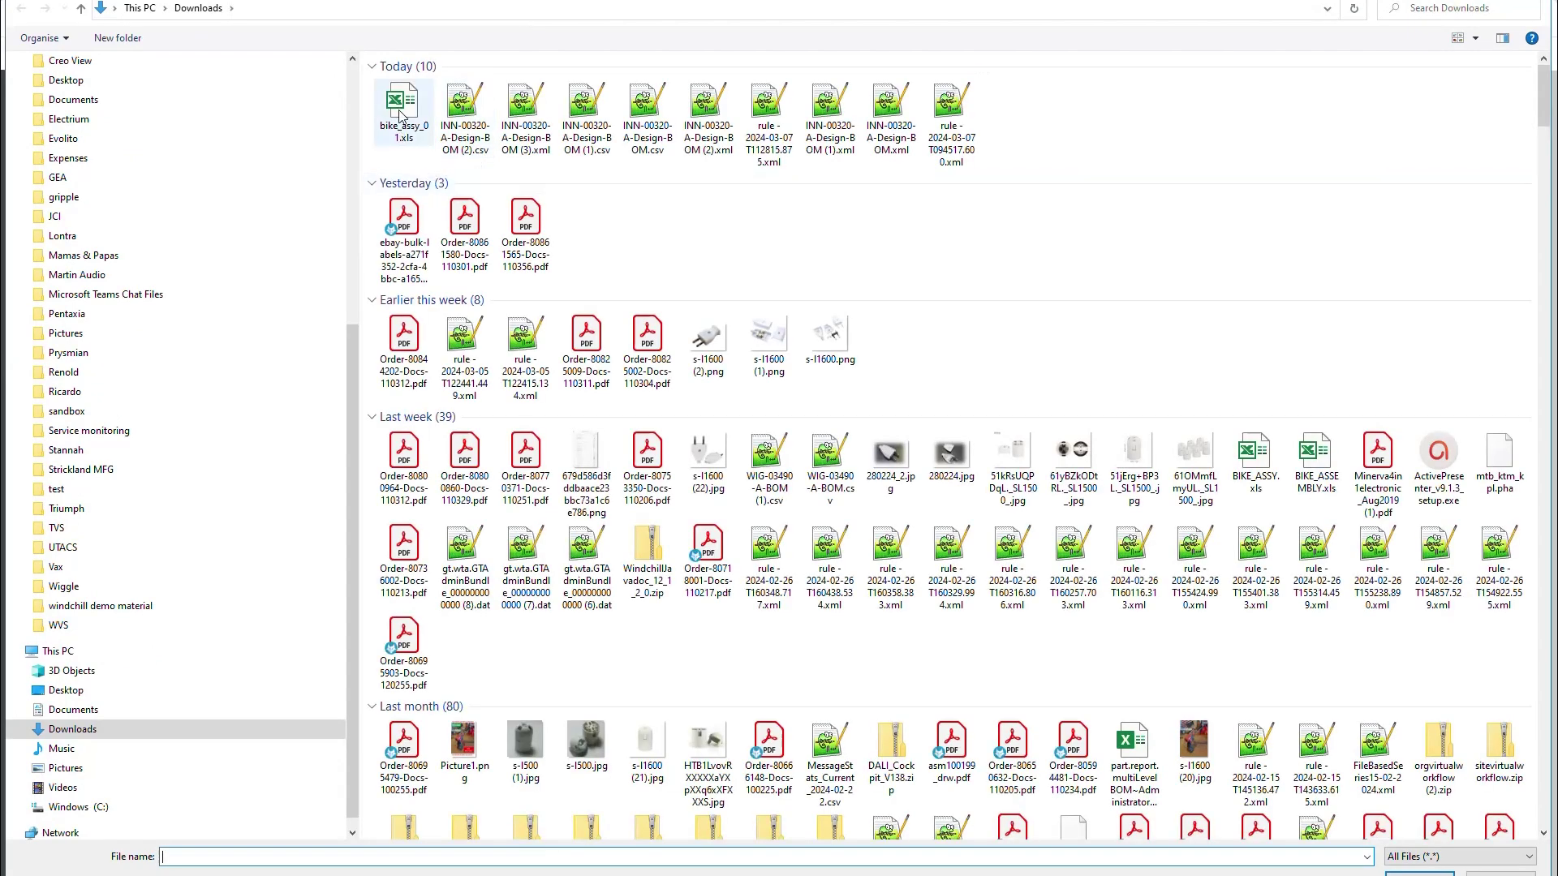
pyautogui.click(400, 116)
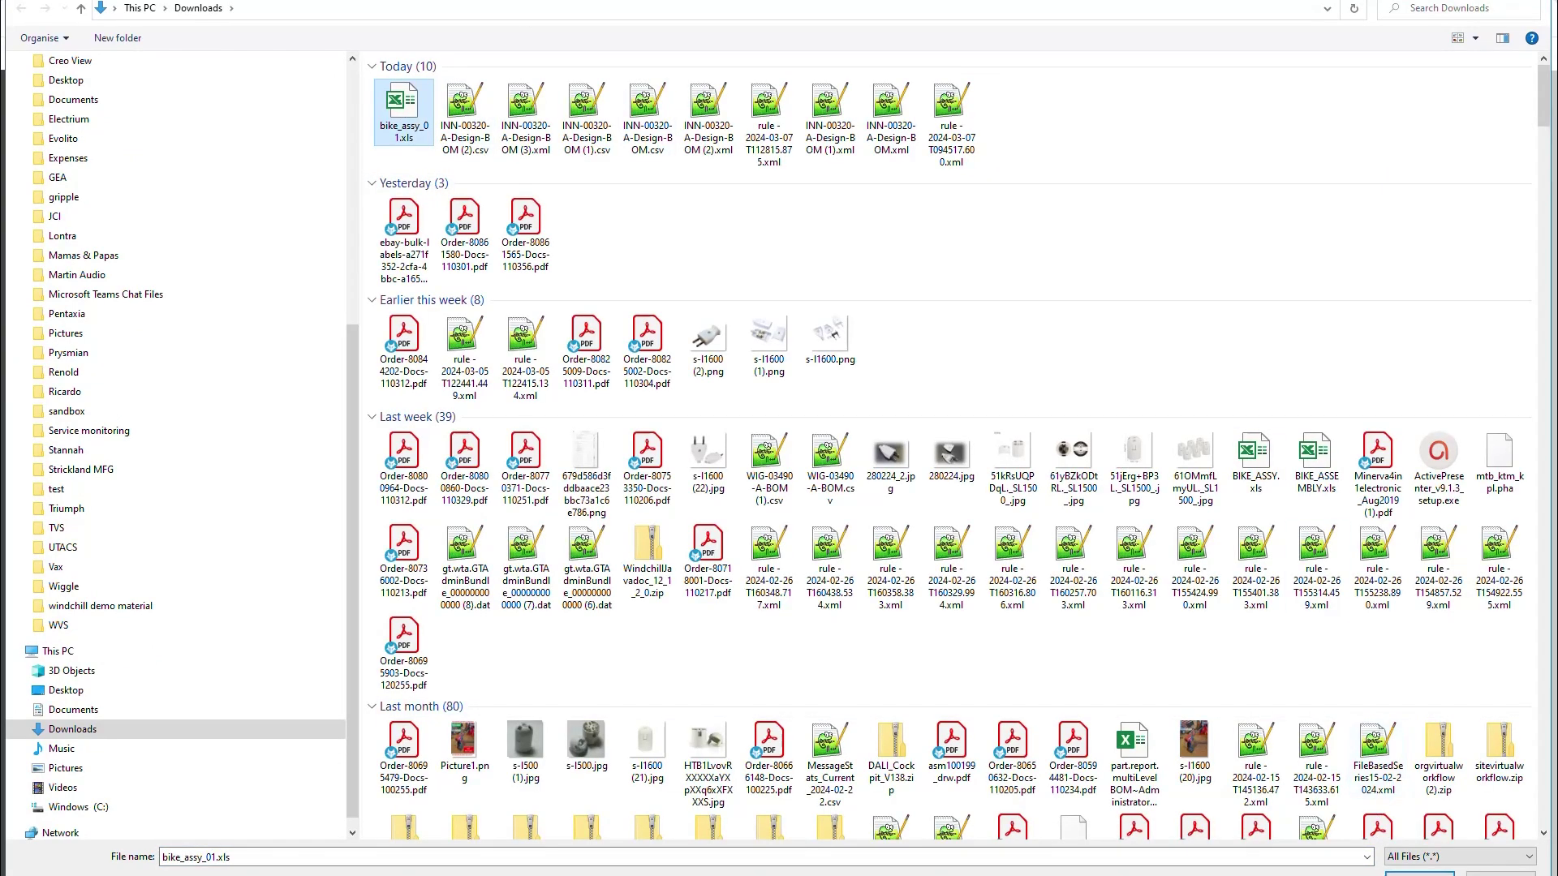
pyautogui.click(1419, 874)
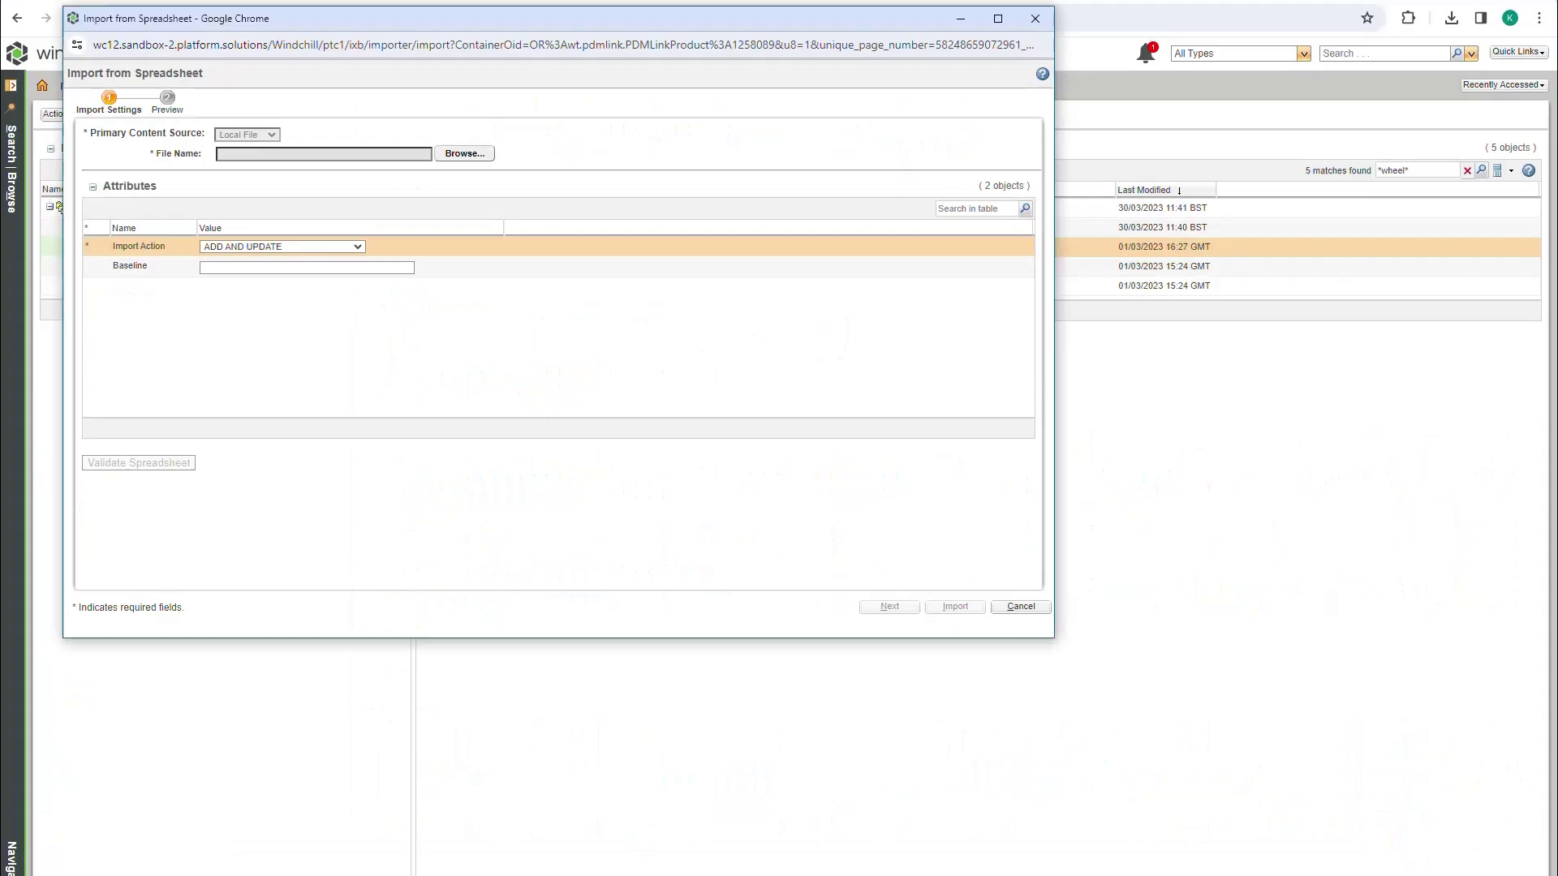
# Set the import action to UPDATE ONLY, validate the spreadsheet and run its import.
pyautogui.click(331, 250)
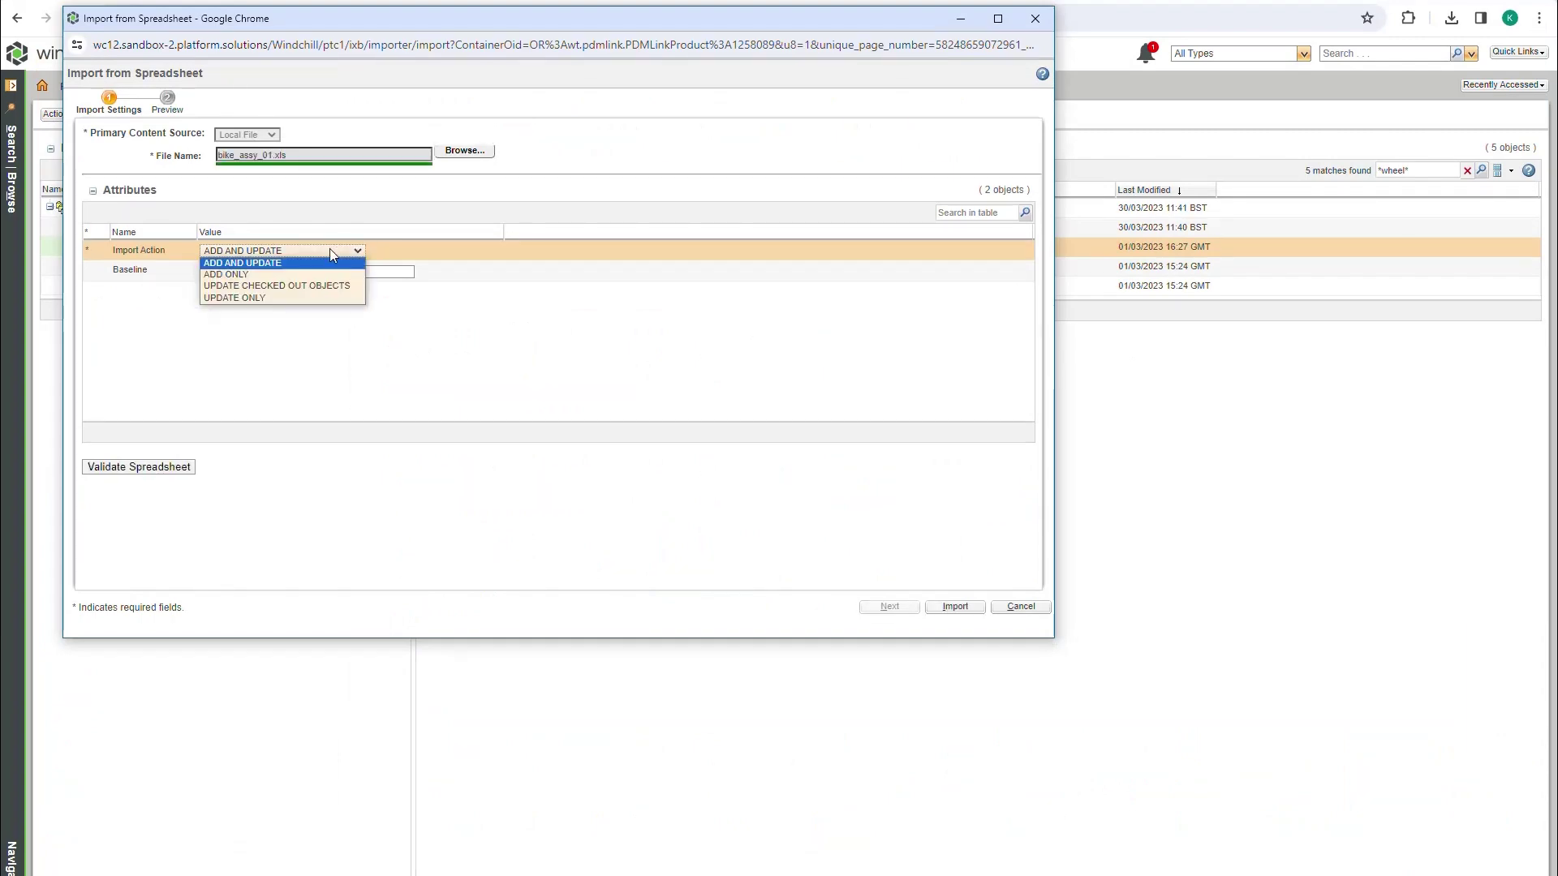
pyautogui.click(230, 298)
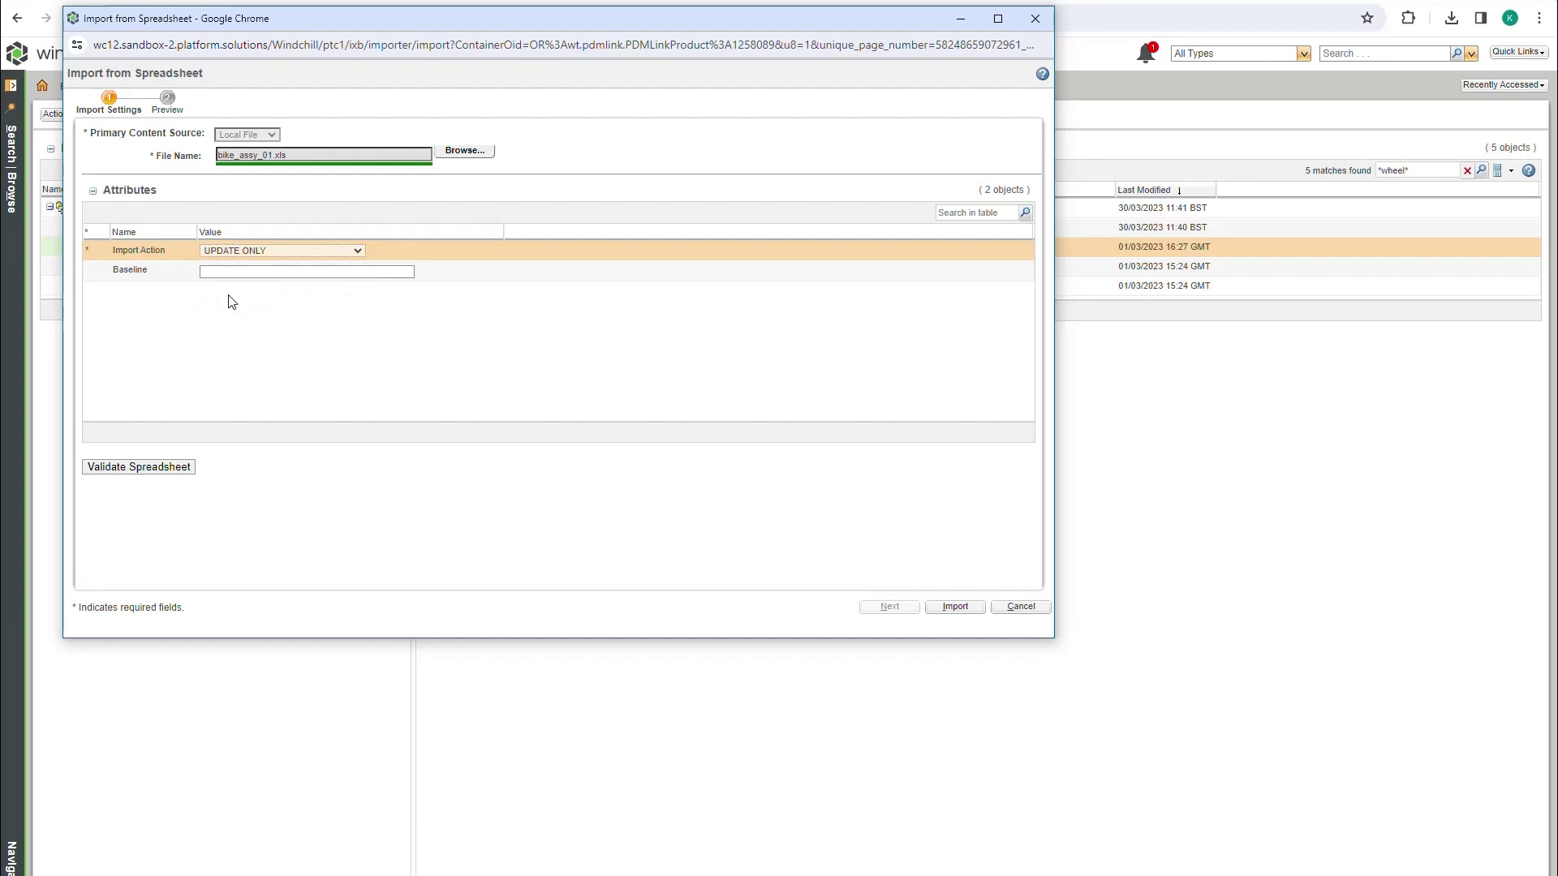
pyautogui.click(146, 477)
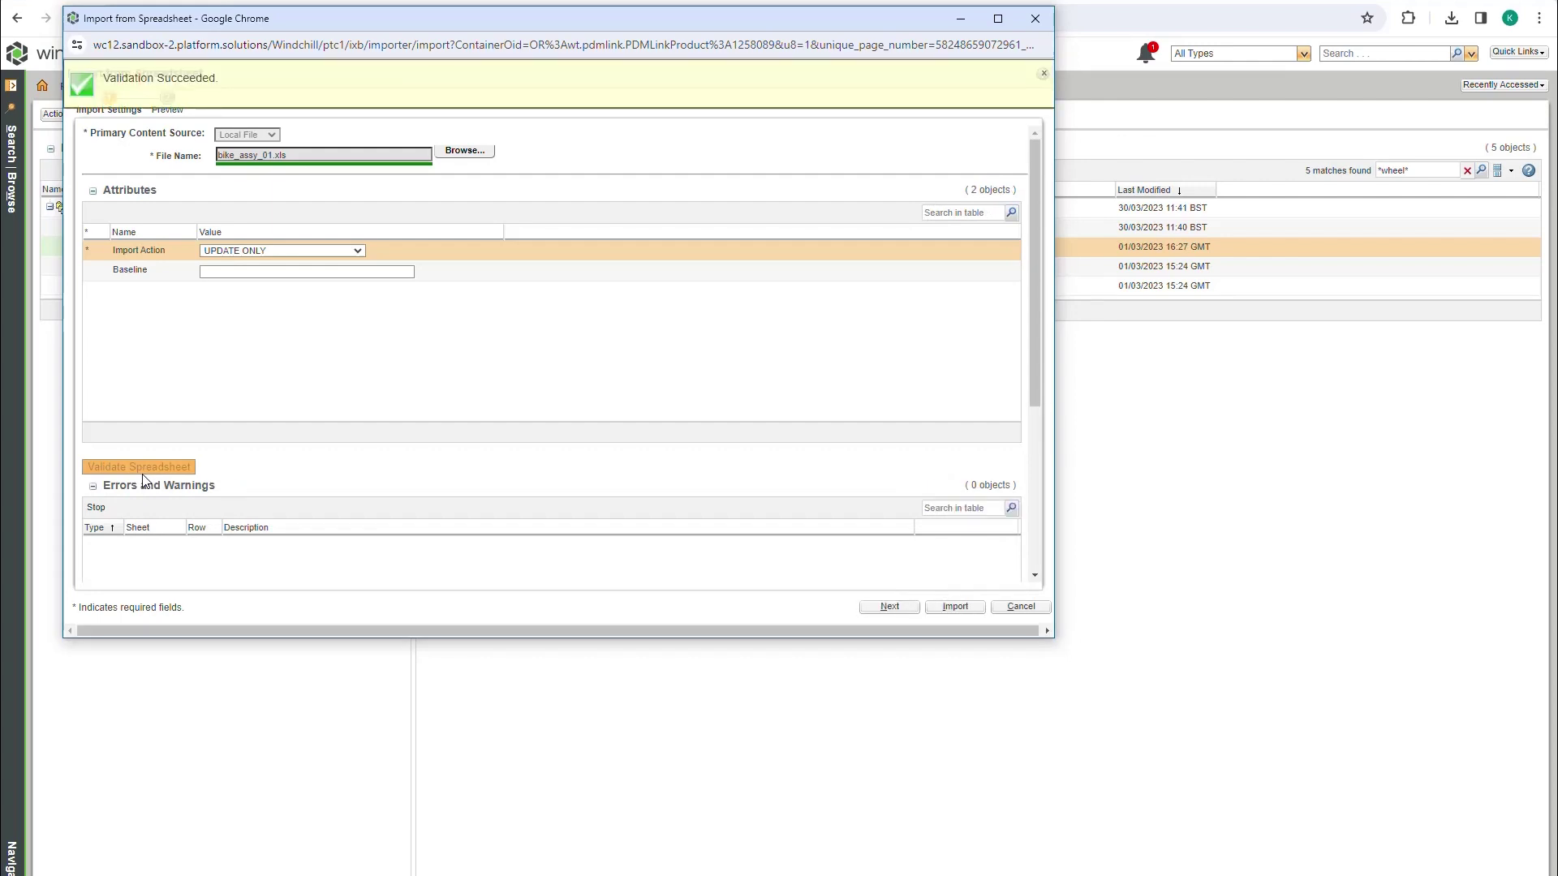
pyautogui.moveTo(463, 639); pyautogui.dragTo(472, 782)
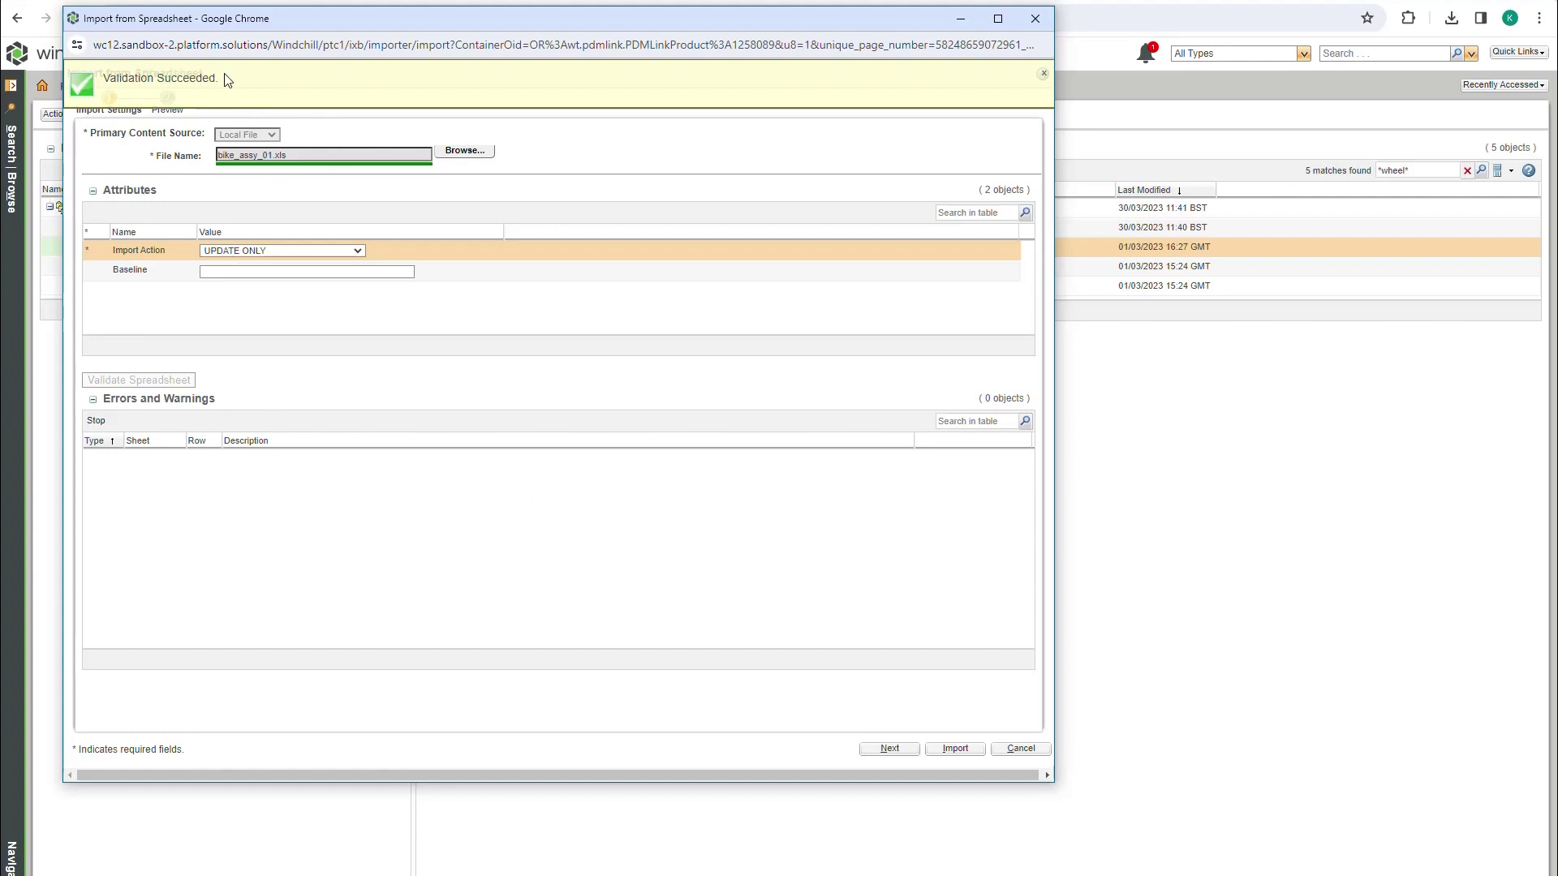
pyautogui.click(941, 753)
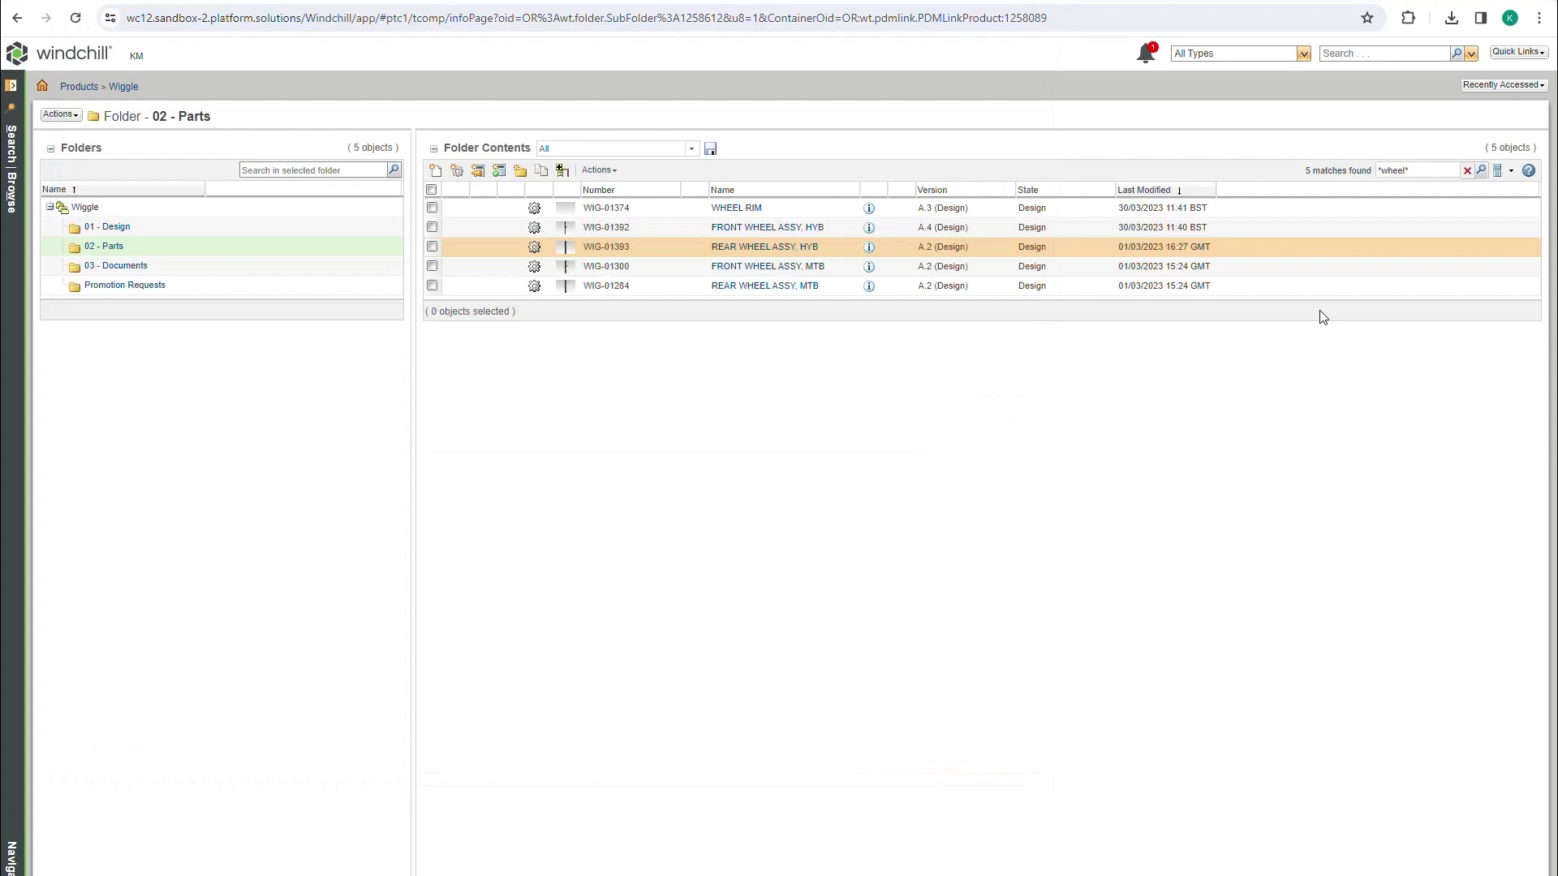
# Open the structure of the recently accessed WIG-03511 BIKE ASSEMBLY and collapse its FRAME ASSY, MENS branch.
pyautogui.click(1498, 84)
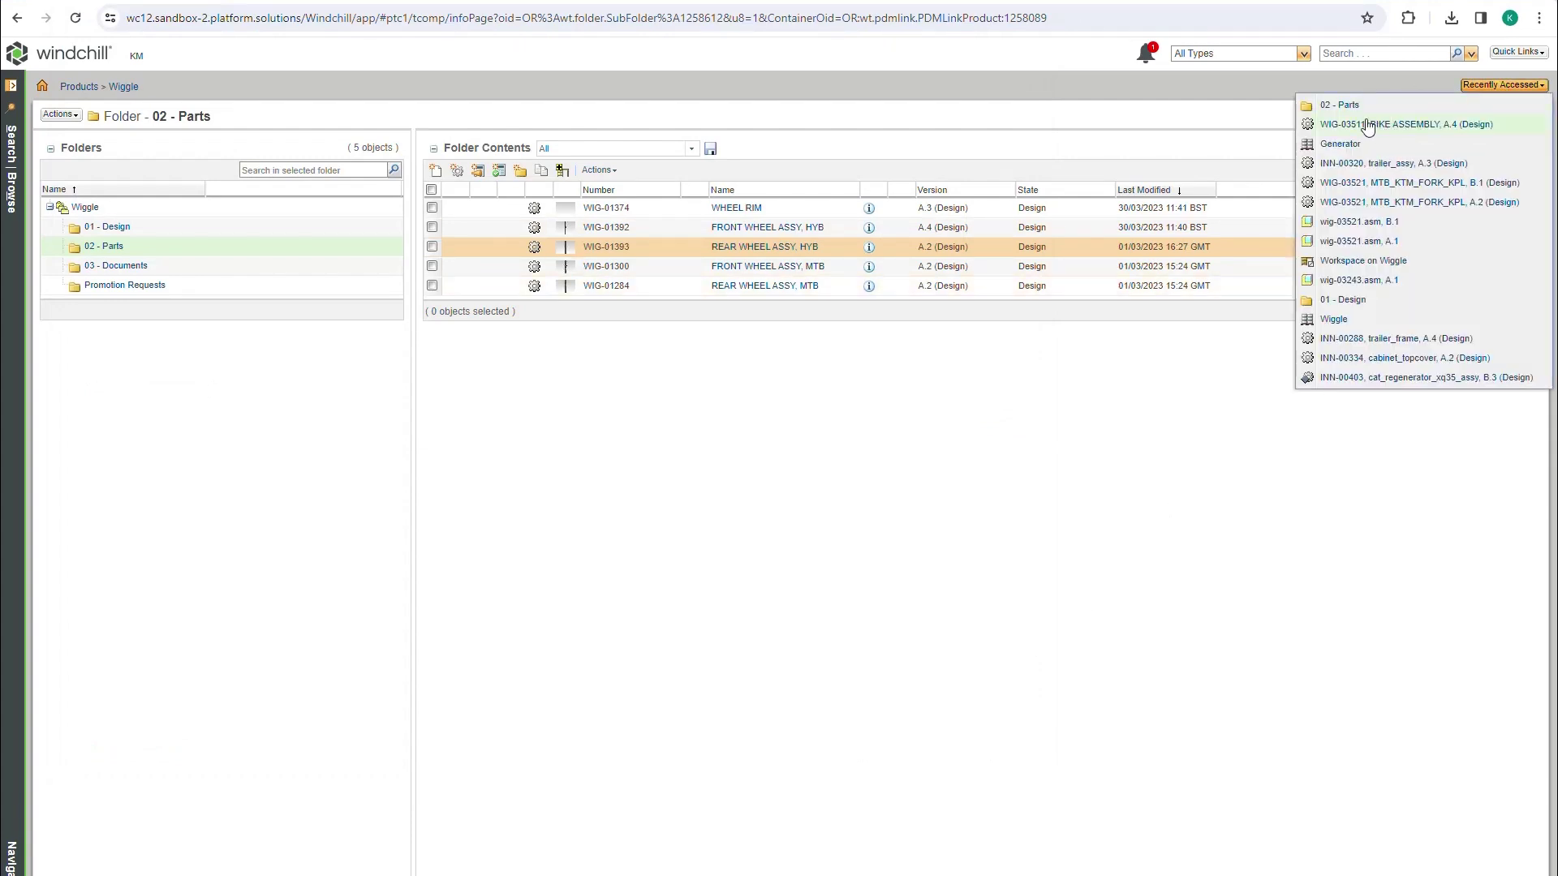
pyautogui.click(1406, 126)
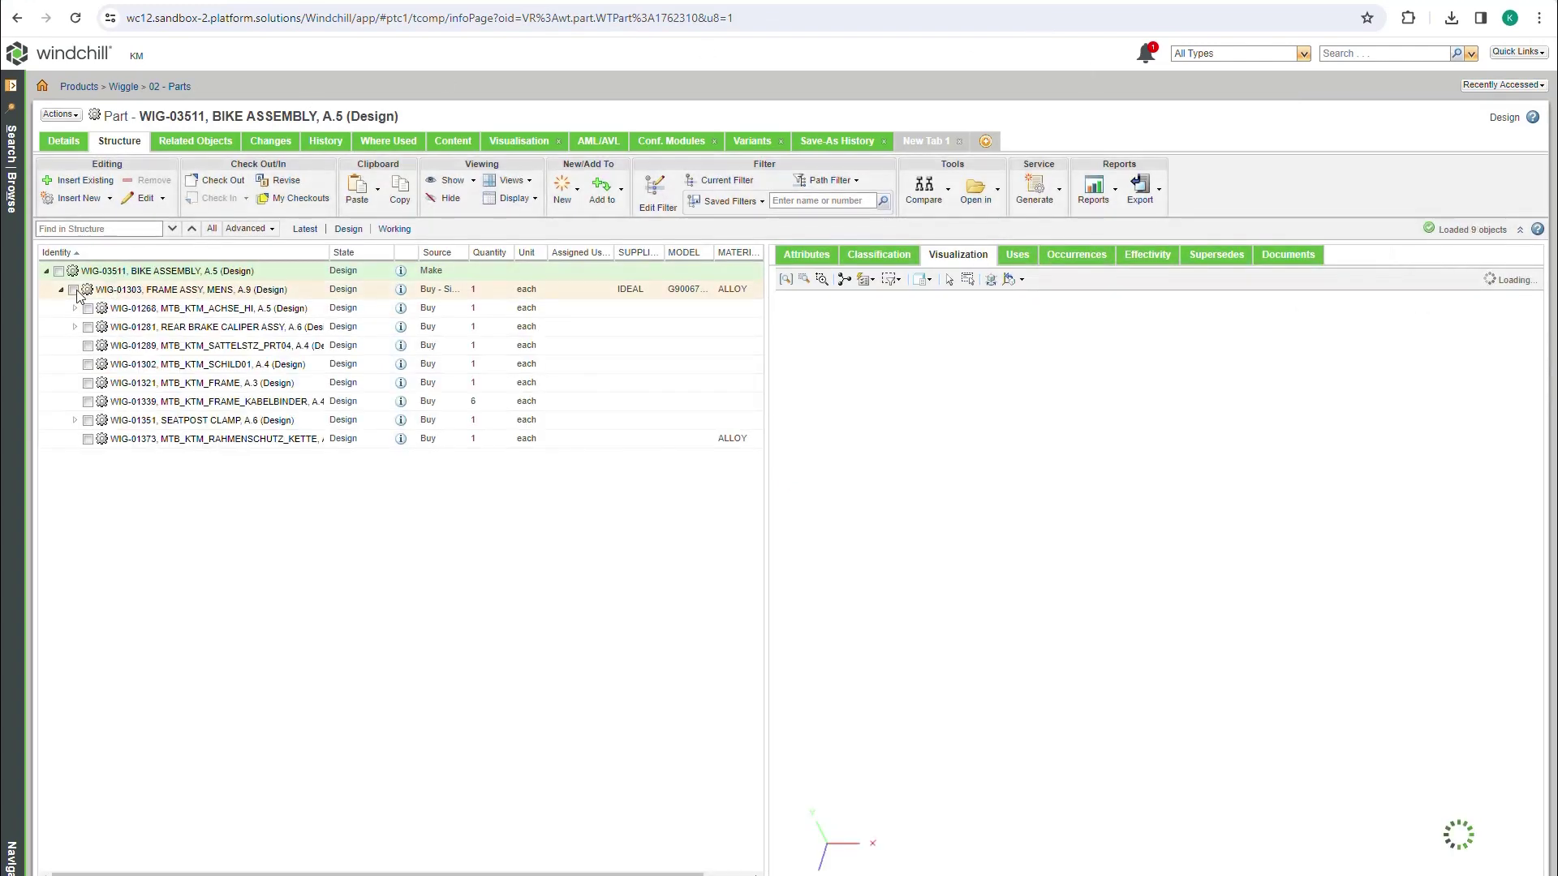
pyautogui.click(61, 290)
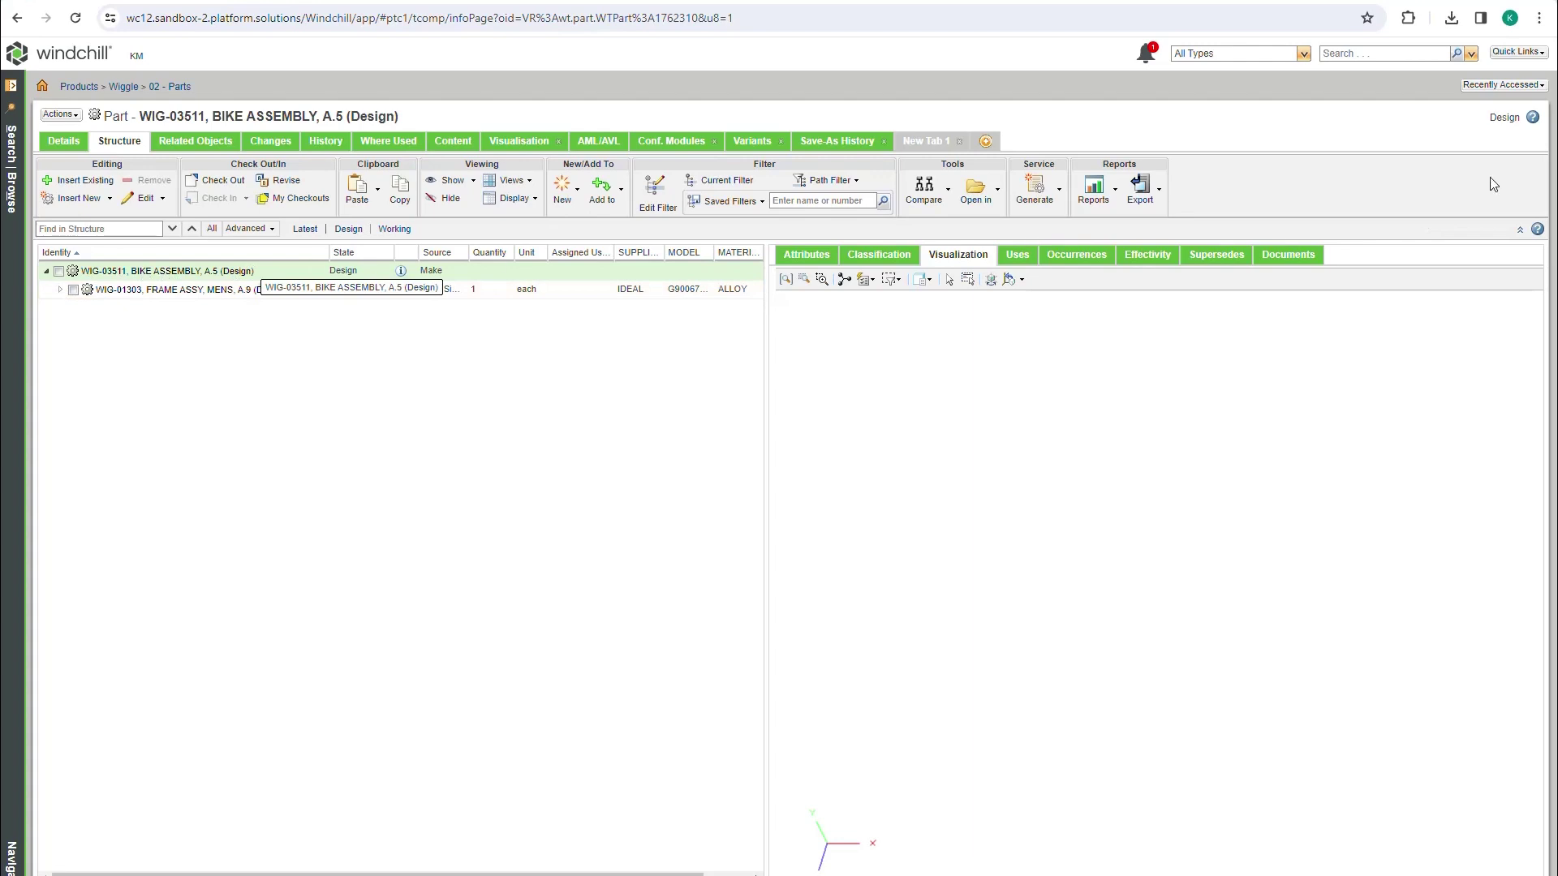
# Check the details of the newest bike_assy_01.xls import job in the Import Job Monitor and refresh the job list.
pyautogui.click(1532, 53)
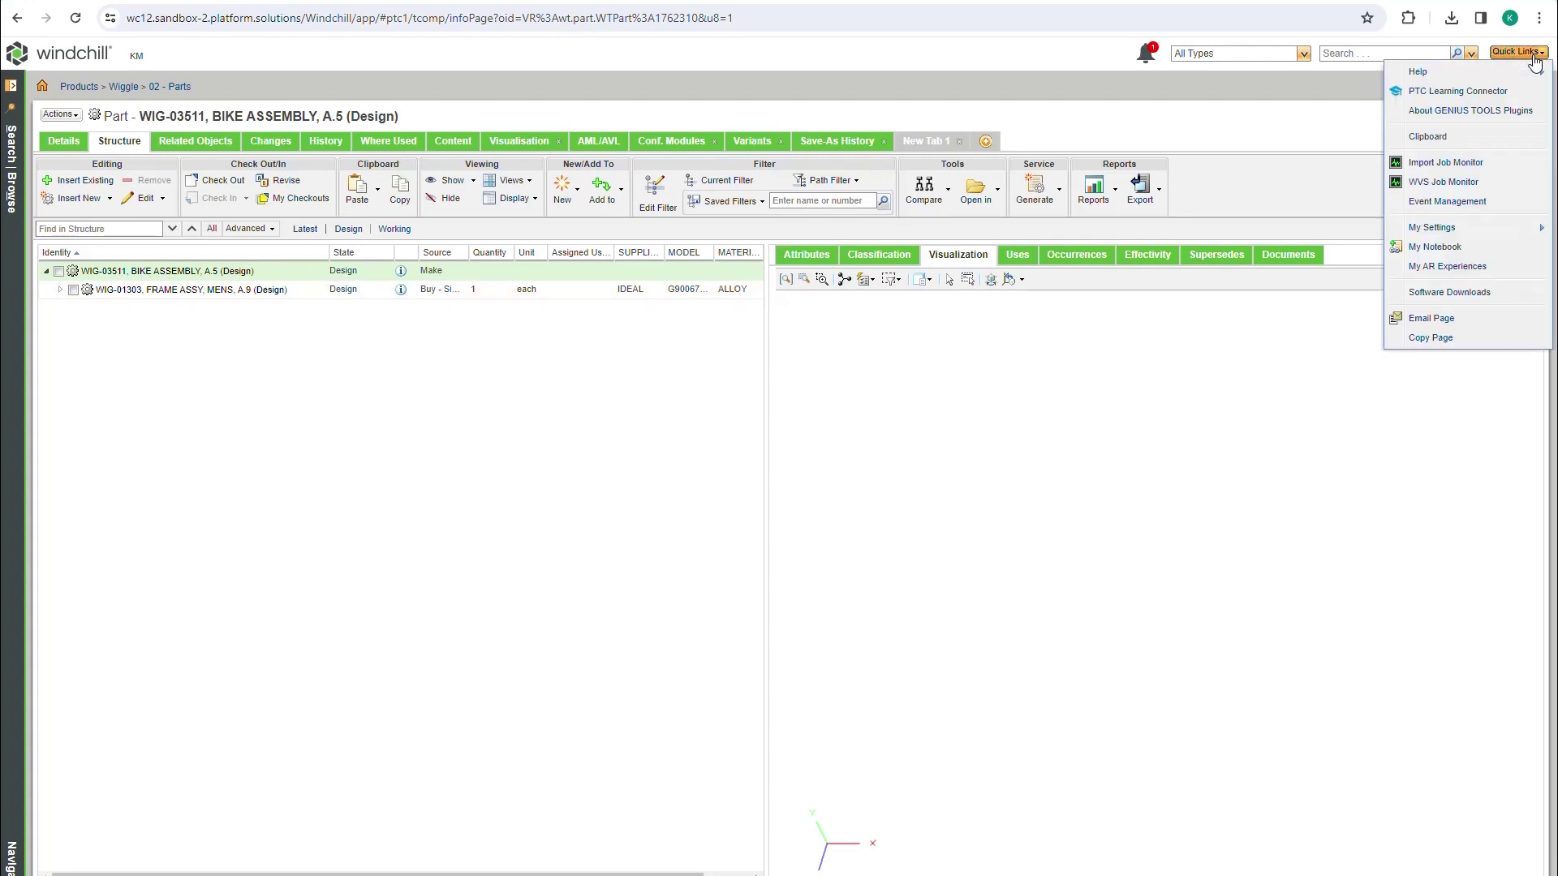
pyautogui.click(1436, 169)
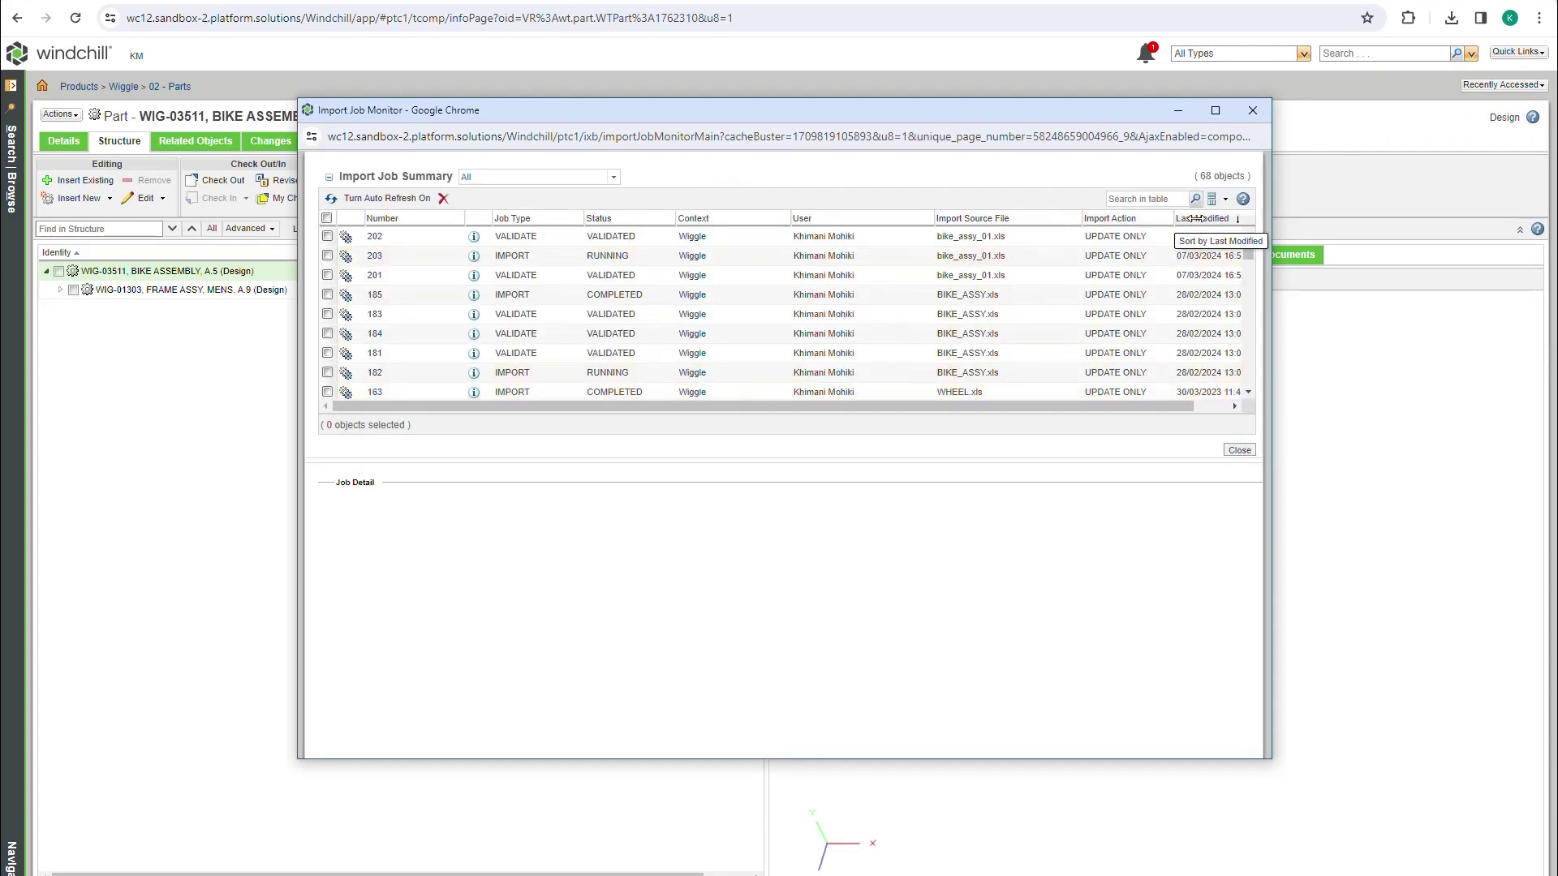
pyautogui.click(1205, 220)
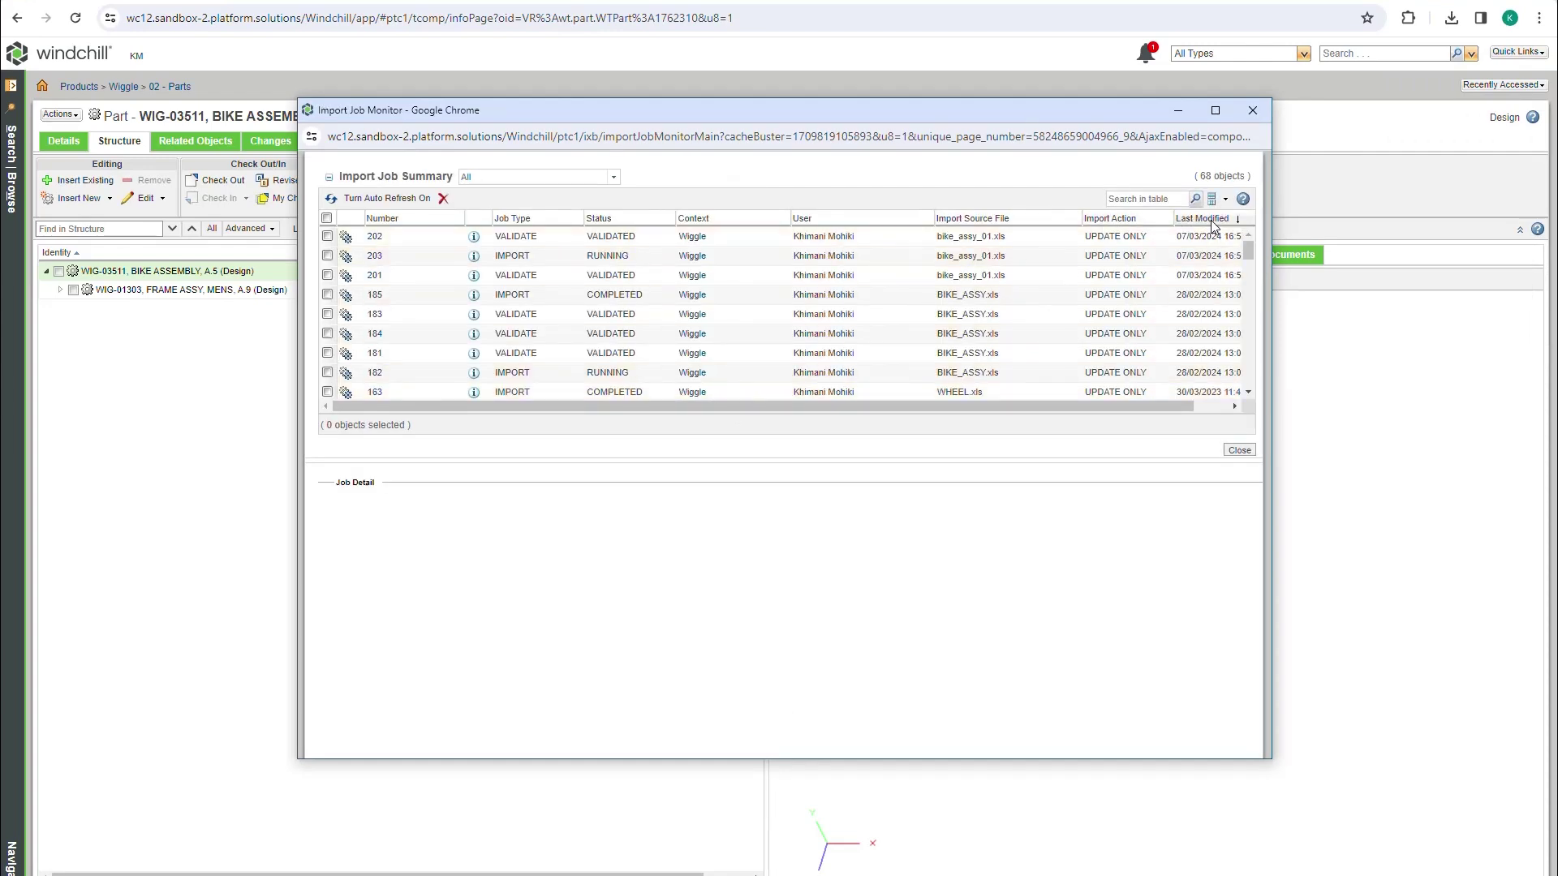
pyautogui.click(1214, 221)
pyautogui.doubleClick(511, 256)
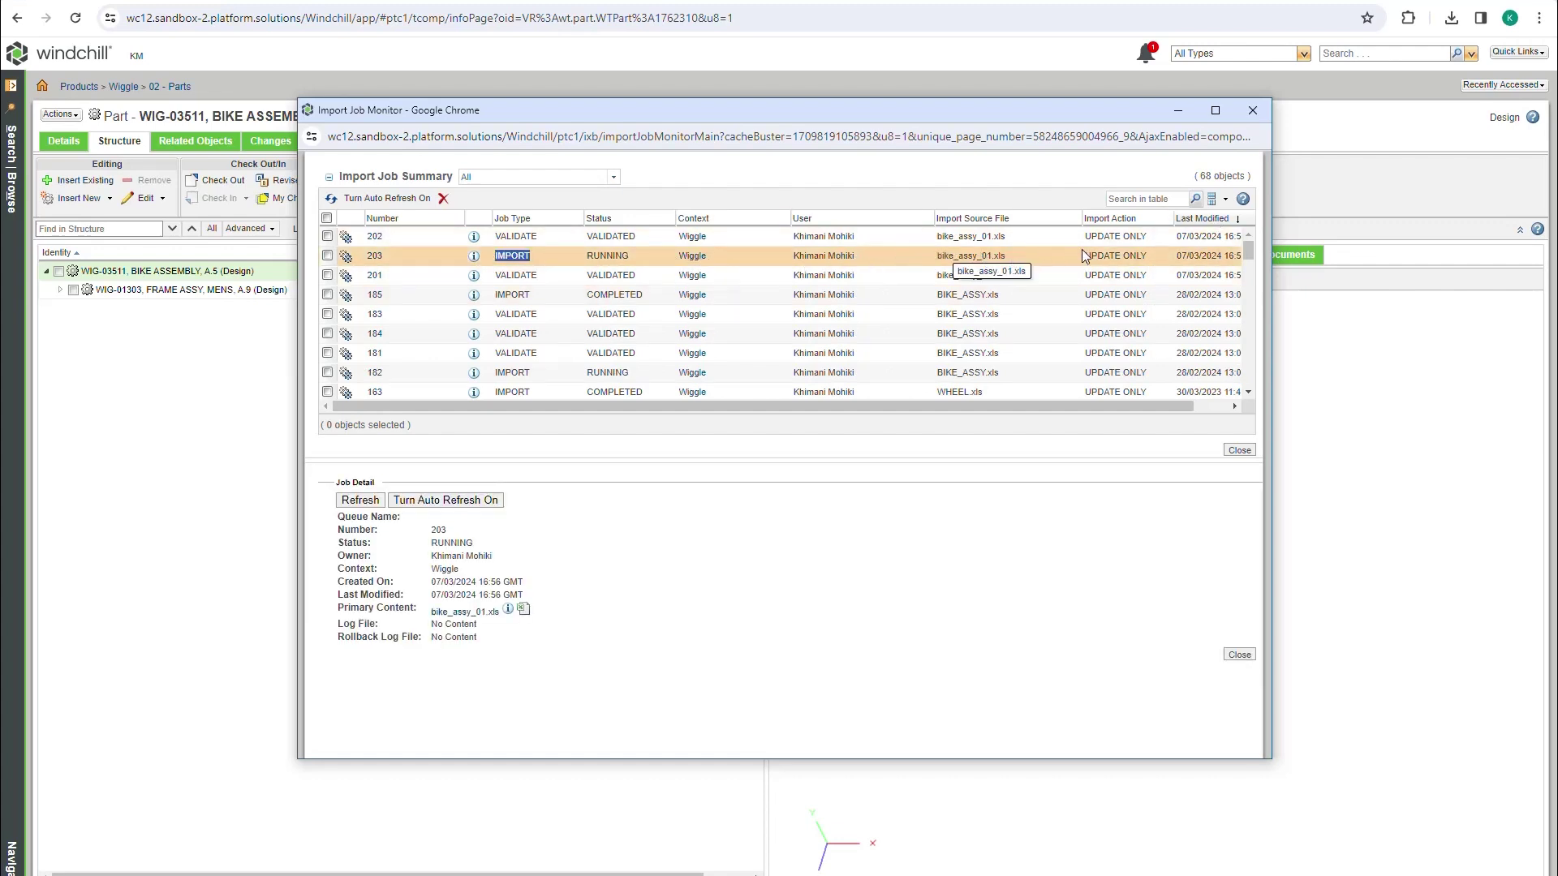
pyautogui.click(331, 199)
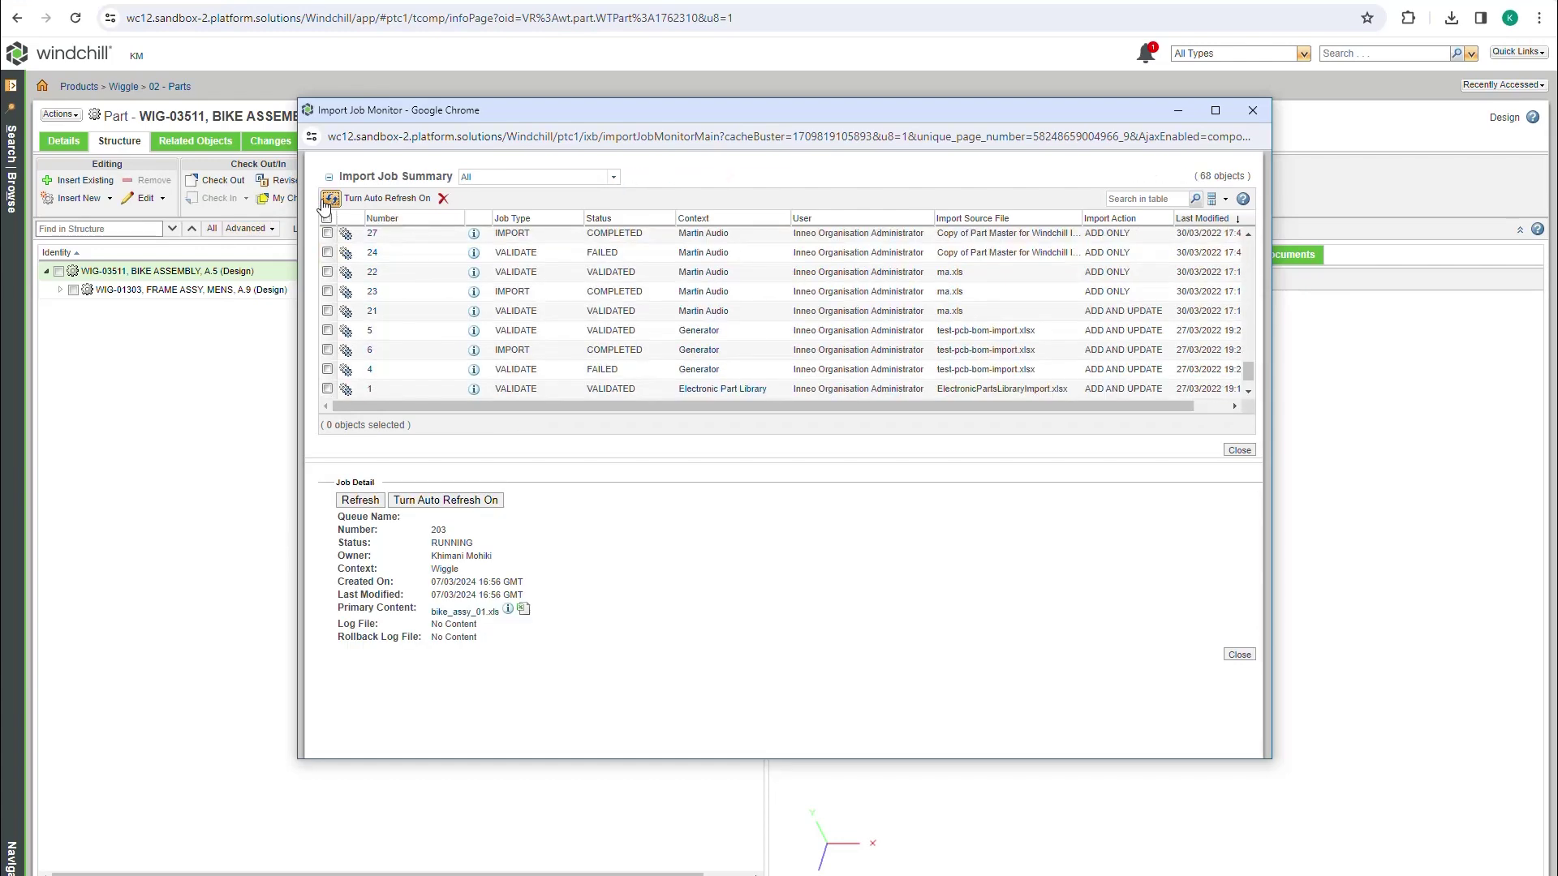
pyautogui.scroll(-8, 699, 284)
pyautogui.scroll(10, 697, 282)
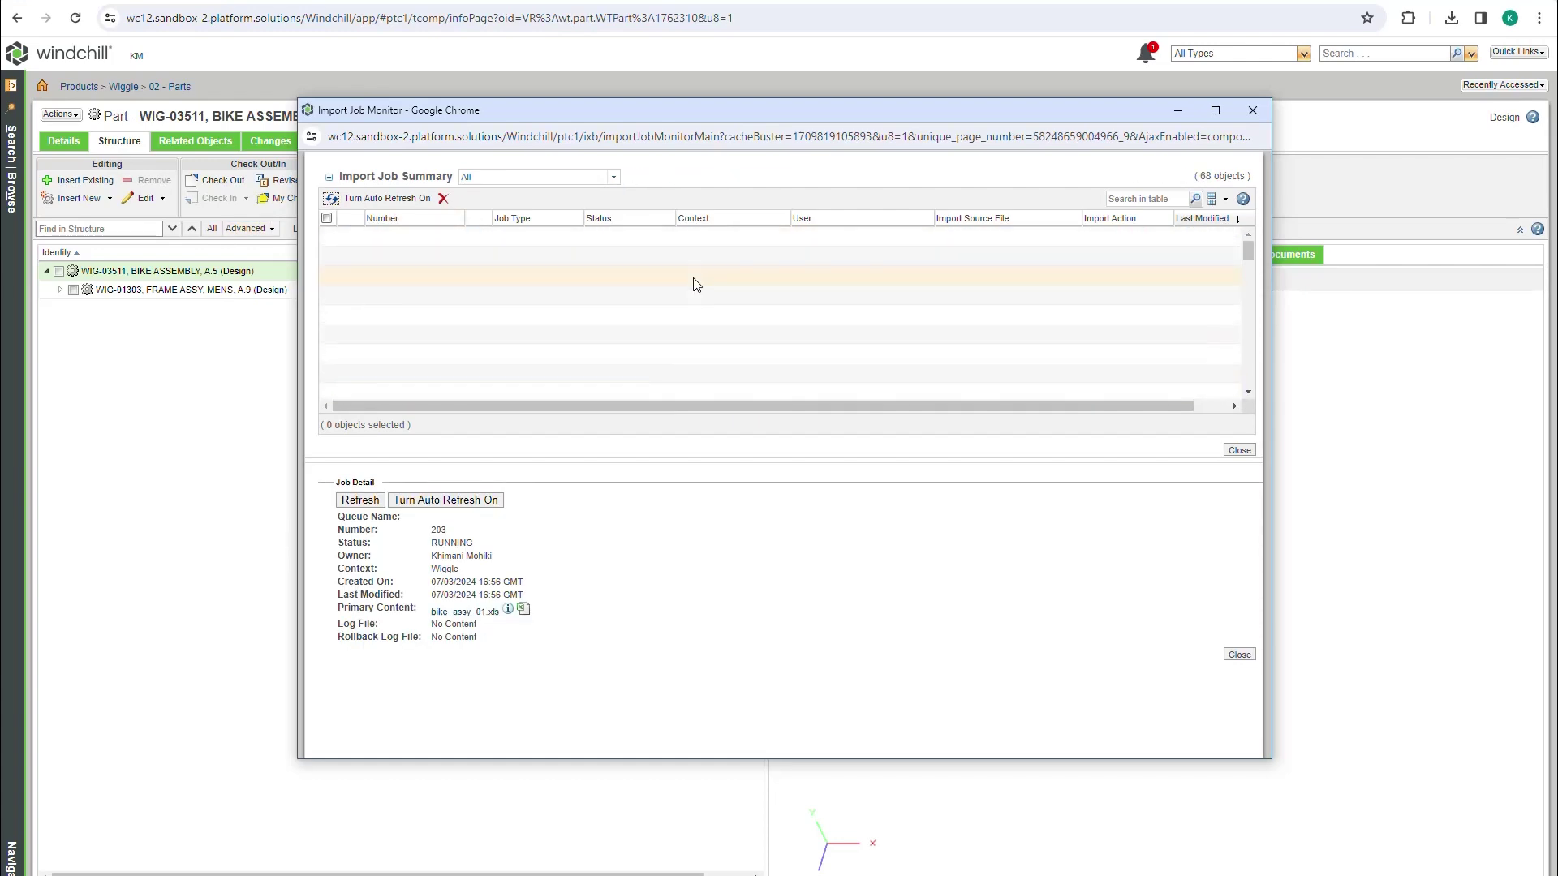
pyautogui.click(330, 198)
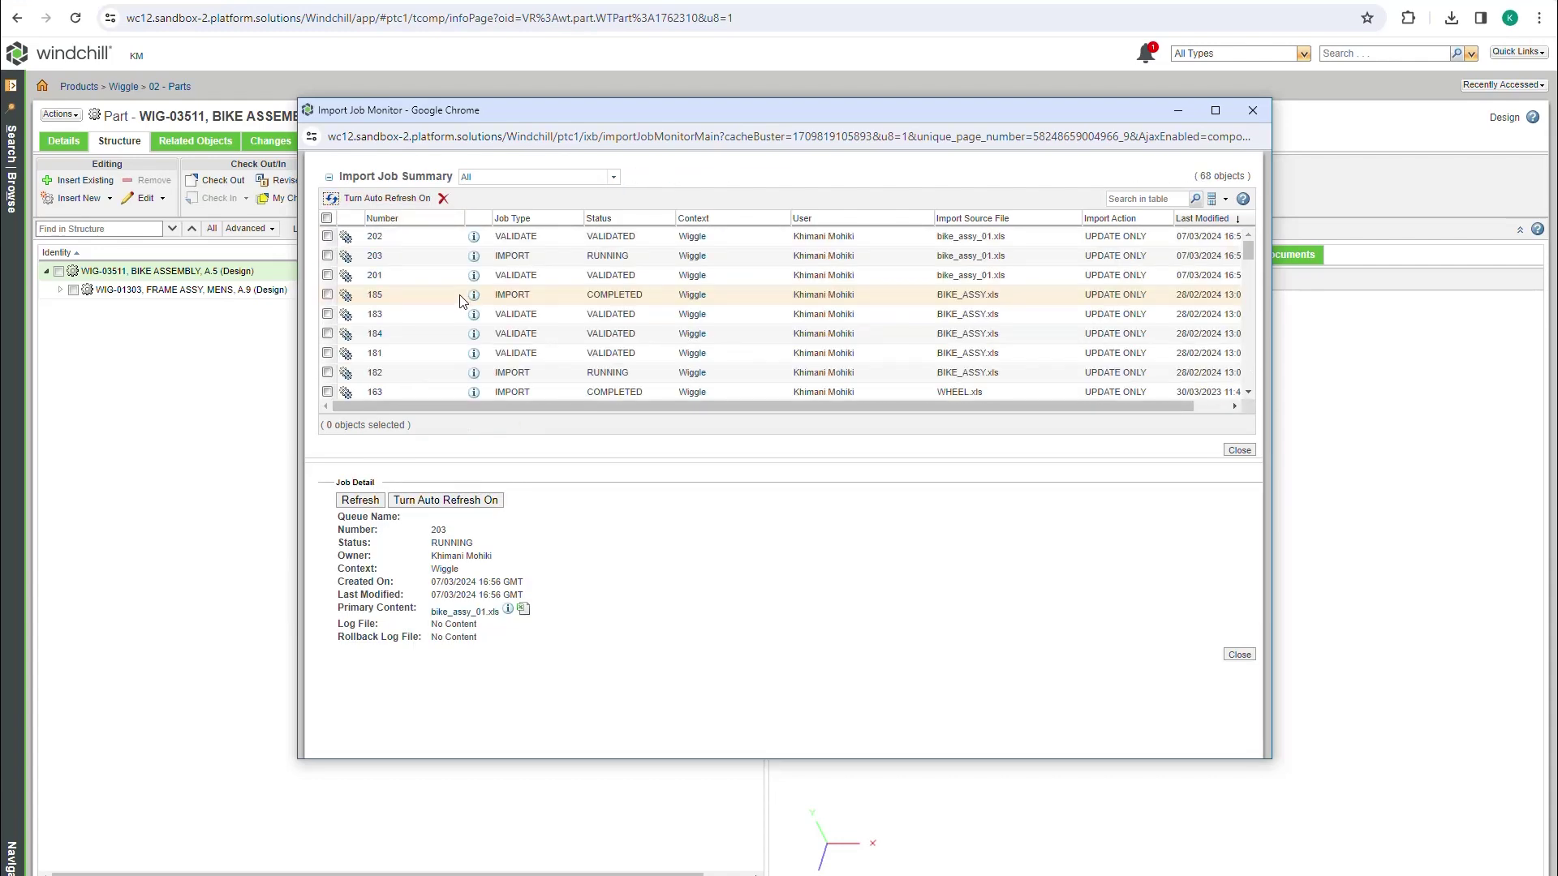
# Reload the bike assembly's structure and display all its components in the 3D visualization, viewing the model from another angle.
pyautogui.click(74, 18)
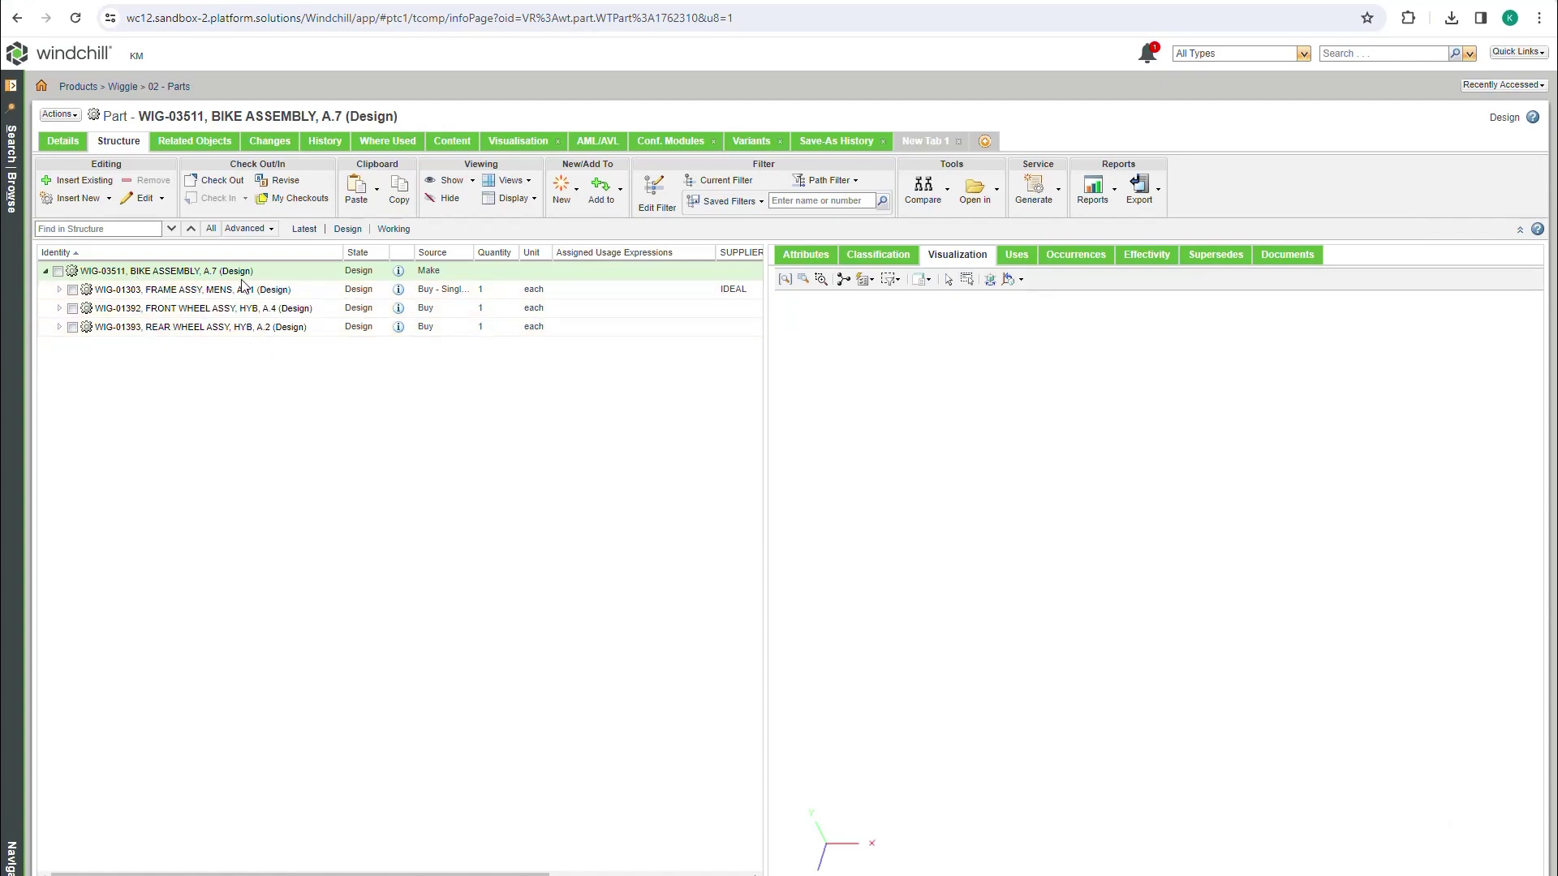
pyautogui.click(57, 274)
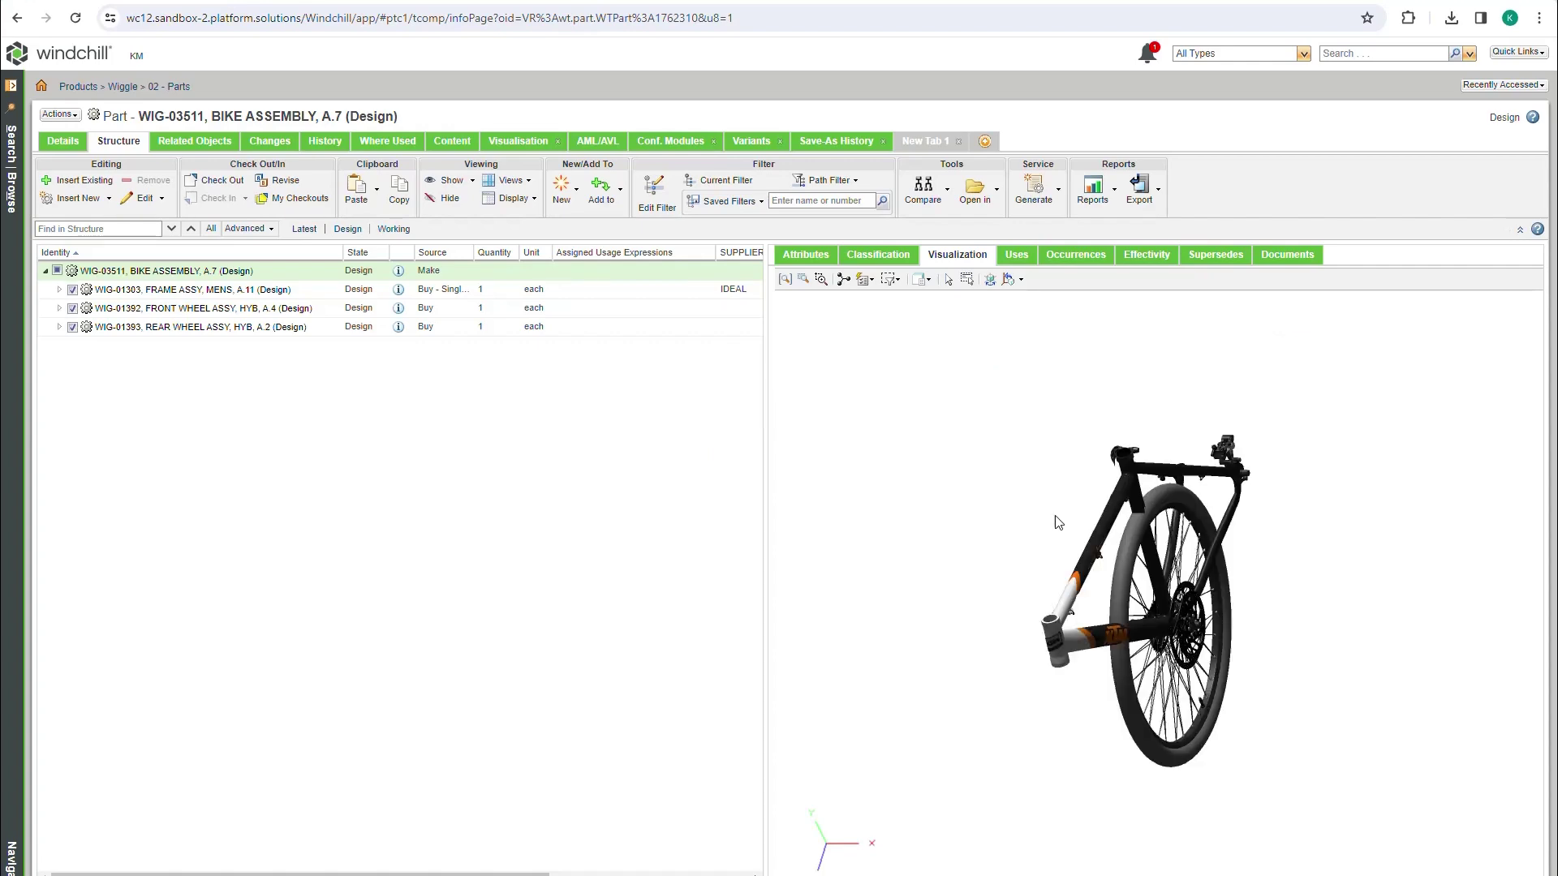
pyautogui.moveTo(1119, 668); pyautogui.dragTo(1185, 625)
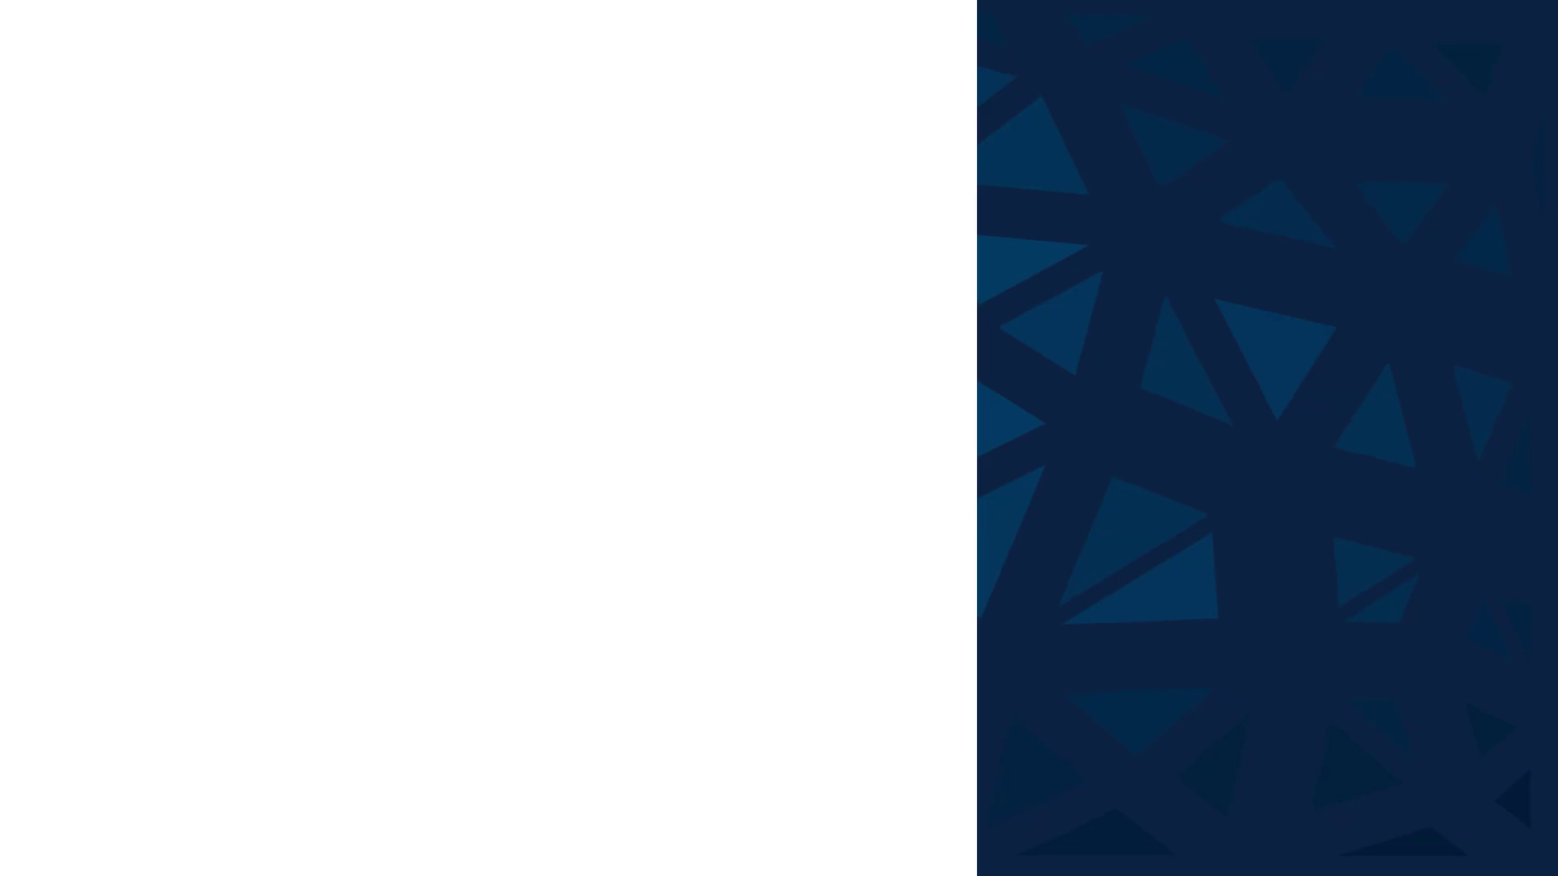